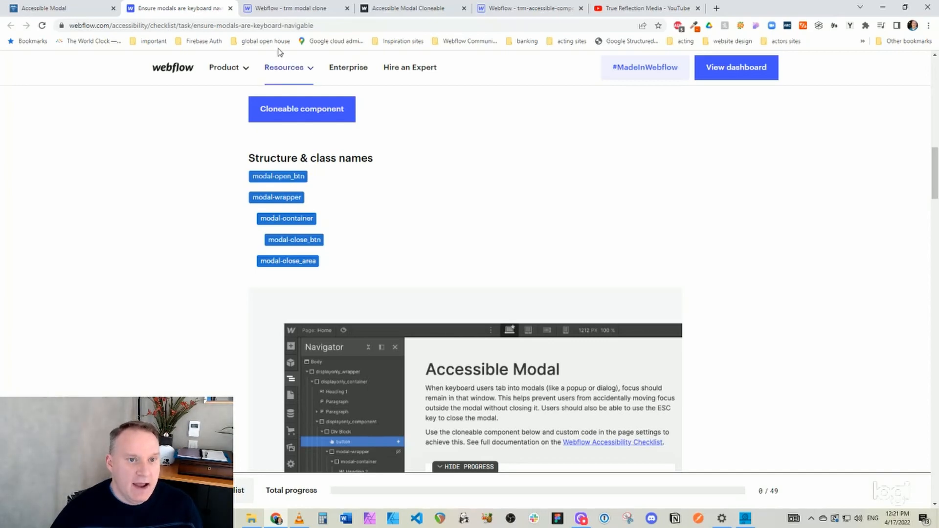
Examine the trm modal clone project's element tree, including the modal wrapper, container and close area inside modal 1's Div Block
{"action": "left_click", "coordinate": [290, 7]}
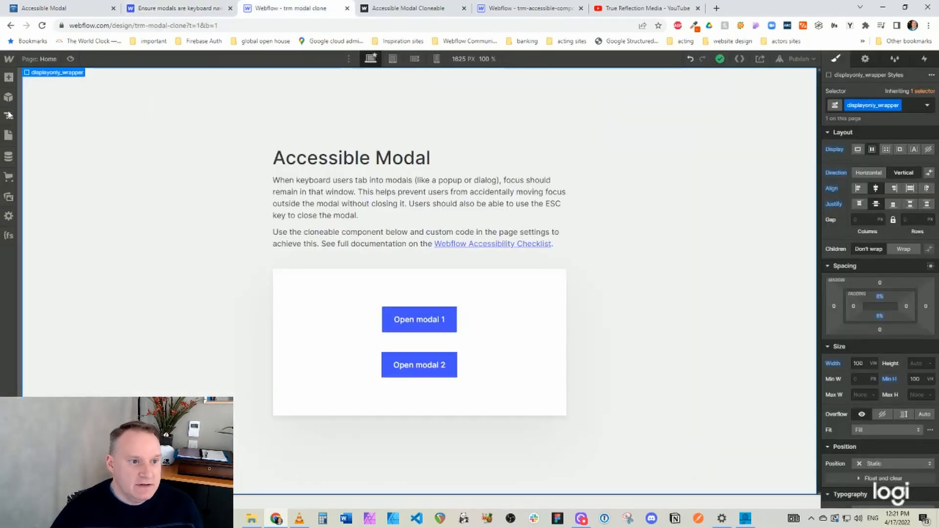
{"action": "left_click", "coordinate": [9, 114]}
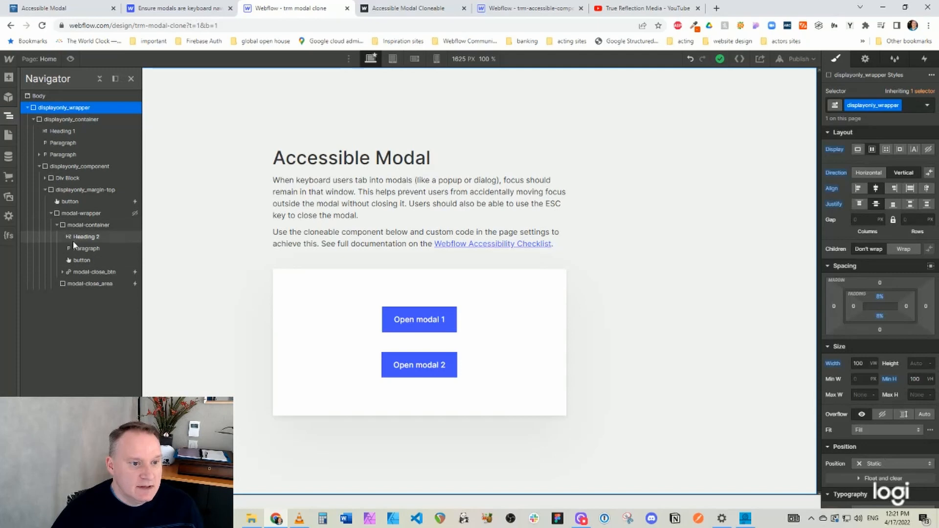
{"action": "left_click", "coordinate": [69, 179]}
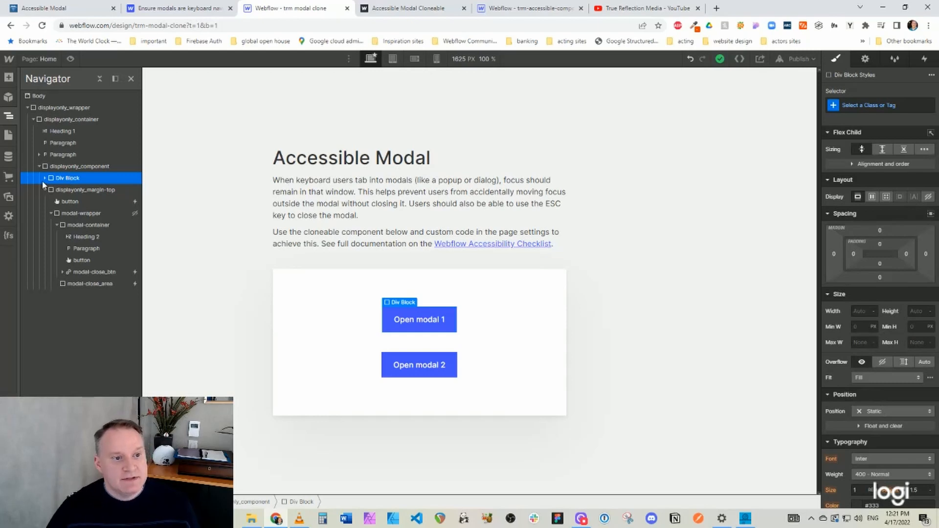
{"action": "left_click", "coordinate": [45, 179]}
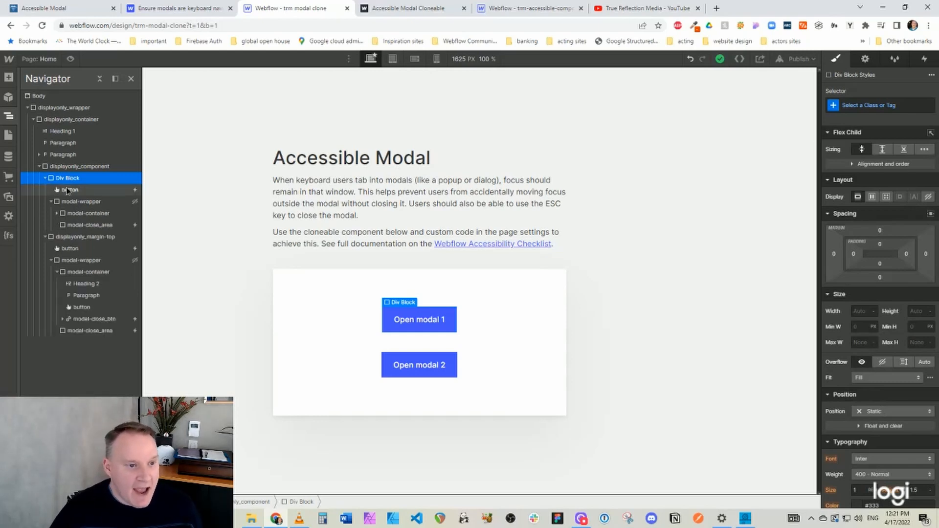
{"action": "left_click", "coordinate": [72, 202]}
{"action": "left_click", "coordinate": [71, 213]}
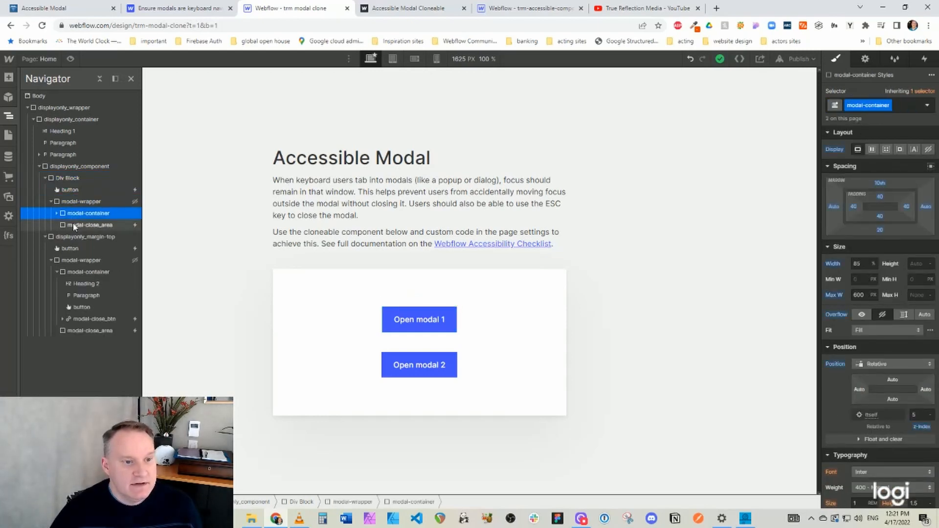
{"action": "left_click", "coordinate": [73, 225]}
Assign the existing class modal_component to the Div Block that holds modal 1's open button and wrapper
{"action": "left_click", "coordinate": [72, 180]}
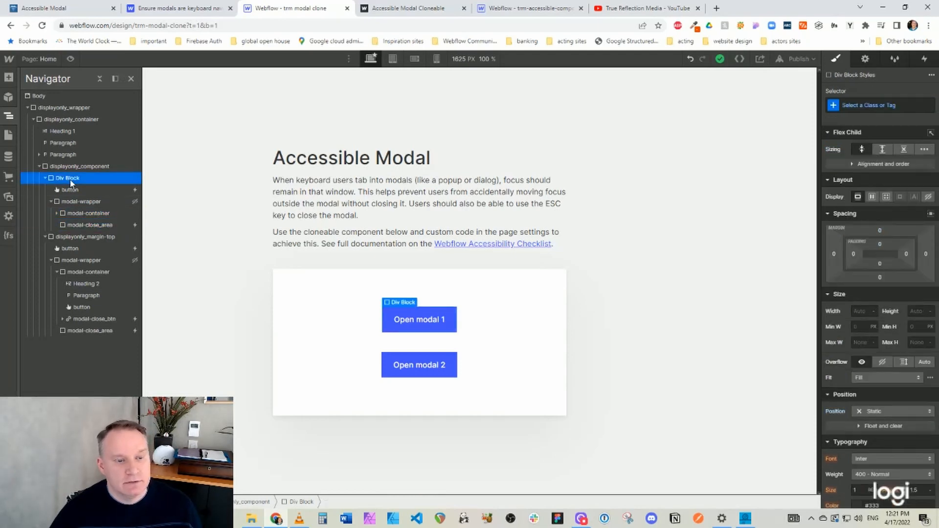
{"action": "left_click", "coordinate": [46, 178]}
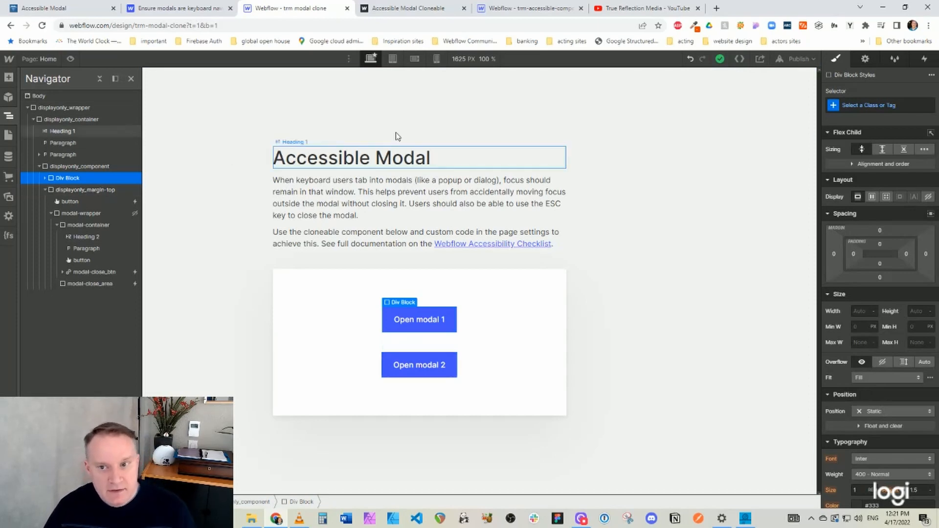
{"action": "left_click", "coordinate": [886, 106]}
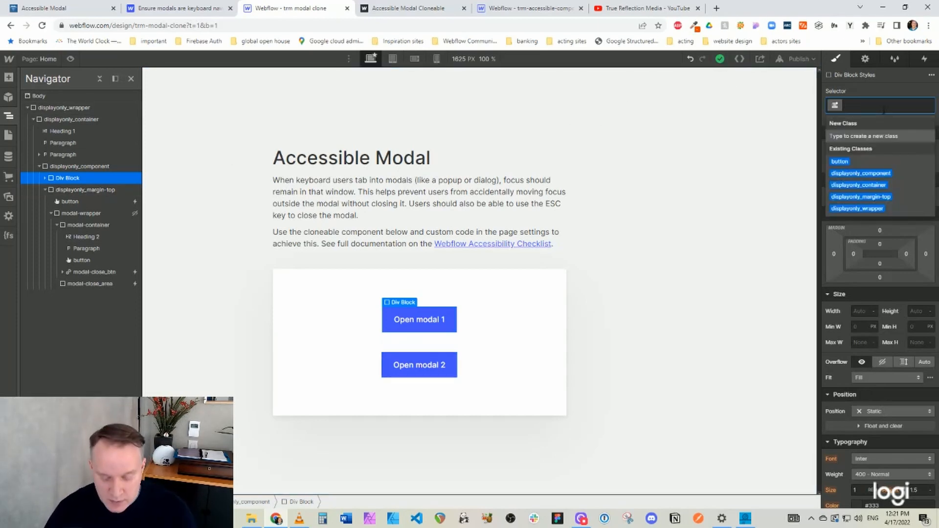
{"action": "type", "text": "modal"}
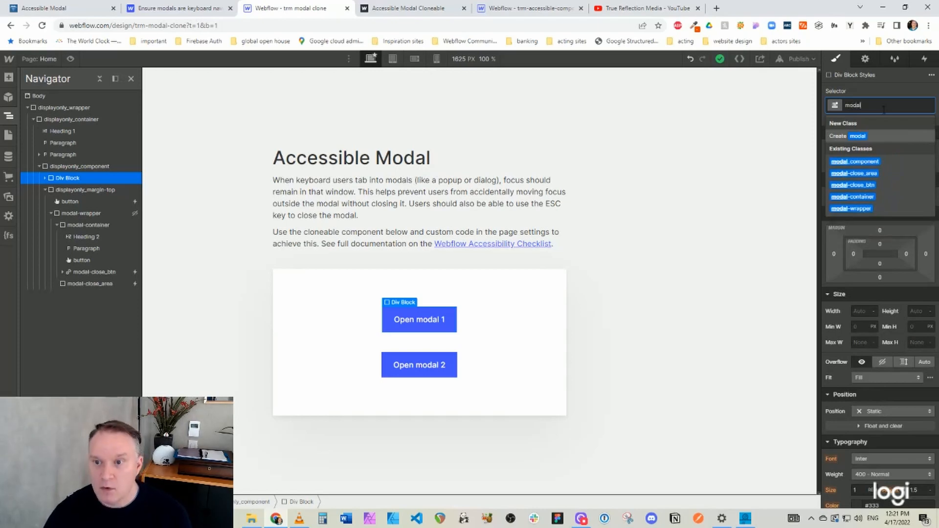
{"action": "key", "text": "Down"}
{"action": "key", "text": "Return"}
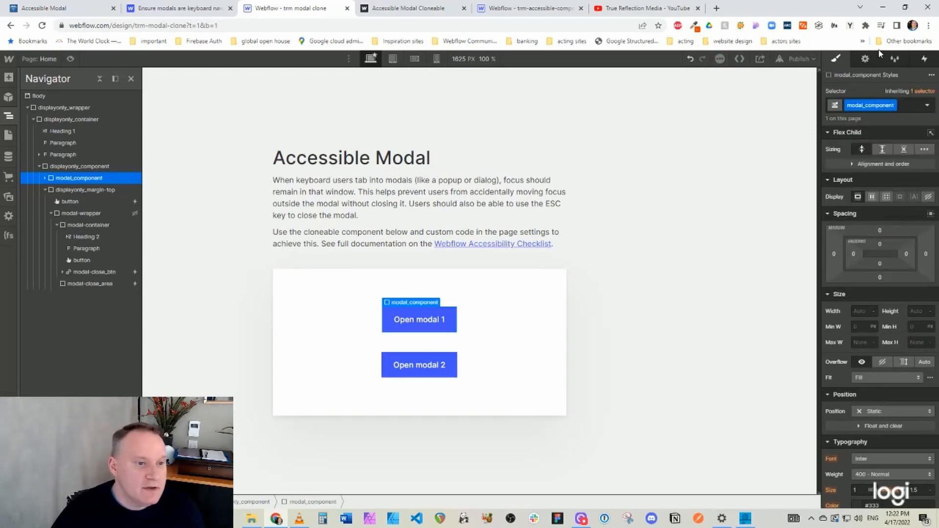
Review the open button and modal-wrapper nested in modal_component, with the displayonly_margin-top block collapsed
{"action": "left_click", "coordinate": [45, 189]}
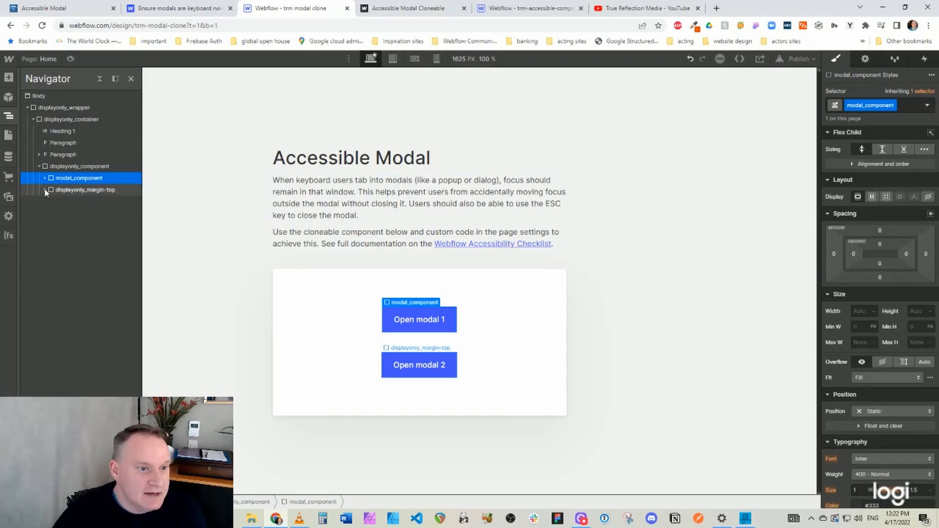
{"action": "left_click", "coordinate": [44, 178]}
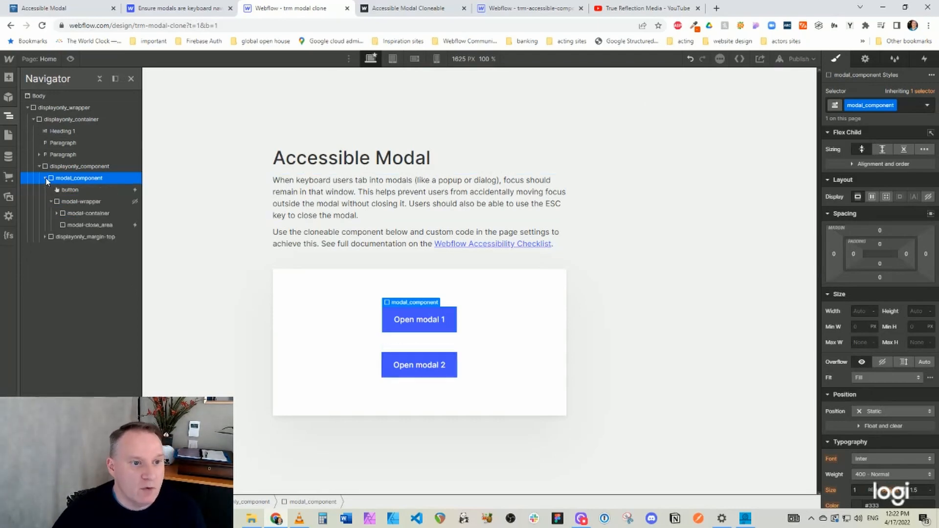
{"action": "left_click", "coordinate": [88, 190]}
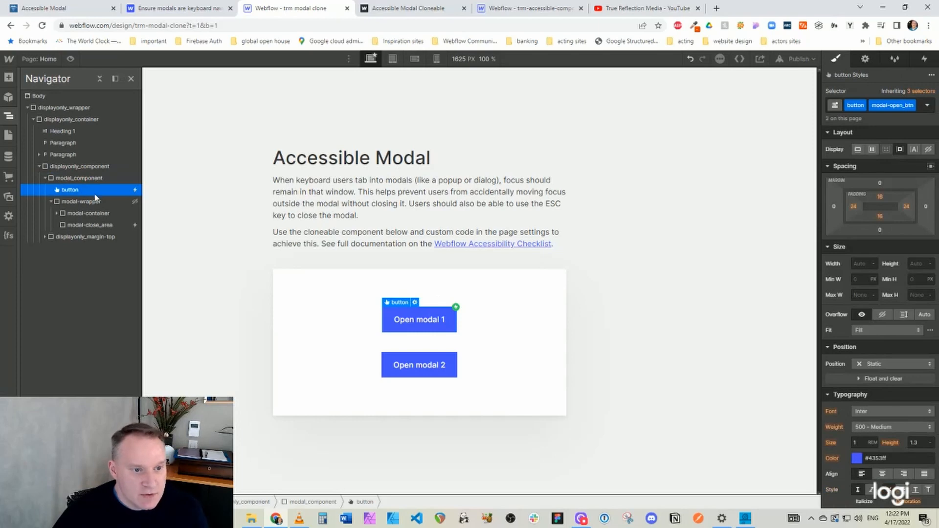
{"action": "left_click", "coordinate": [92, 202]}
{"action": "left_click", "coordinate": [86, 179]}
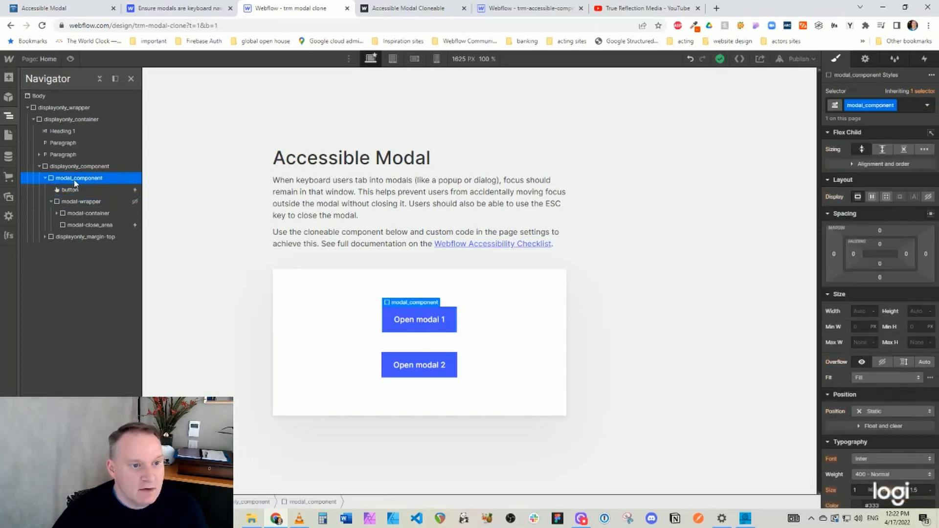
{"action": "left_click", "coordinate": [45, 178]}
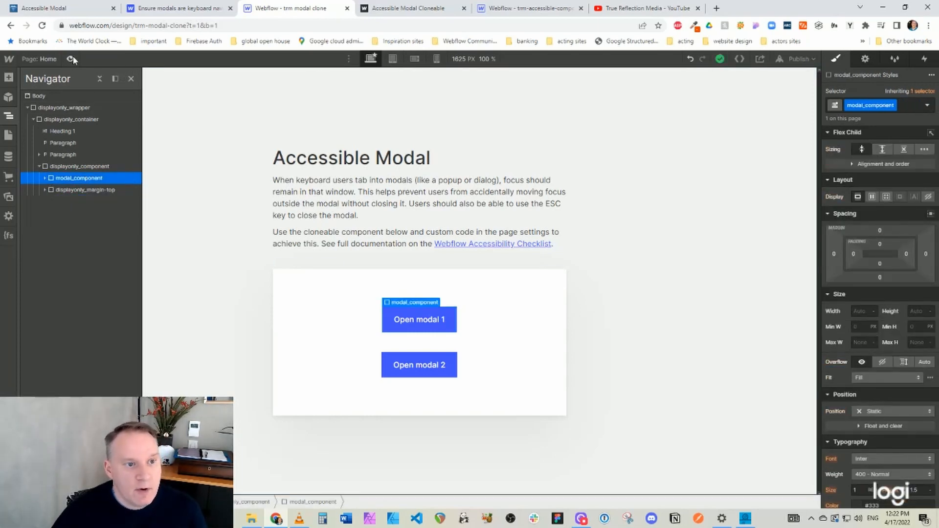
Publish the site to trm-modal-clone.webflow.io and switch to the published page
{"action": "left_click", "coordinate": [797, 60]}
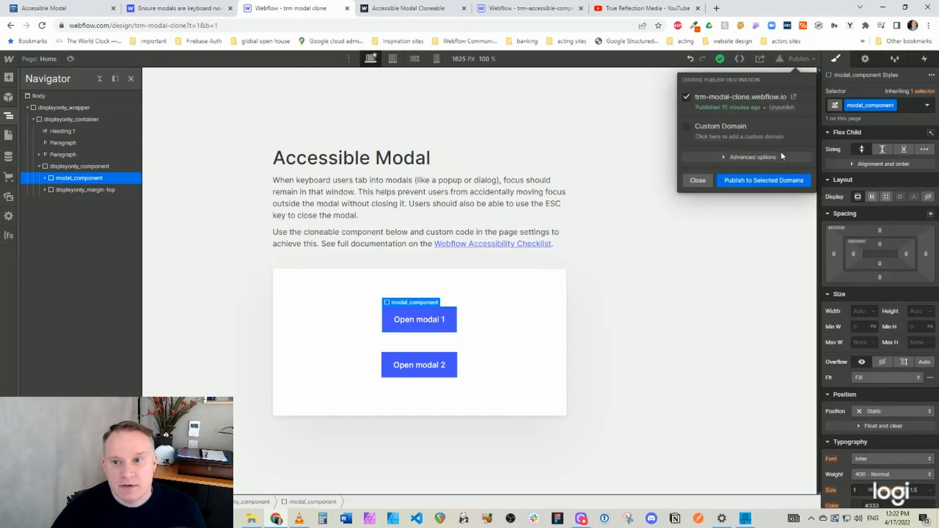
{"action": "left_click", "coordinate": [774, 180]}
{"action": "key", "text": "ctrl+Tab"}
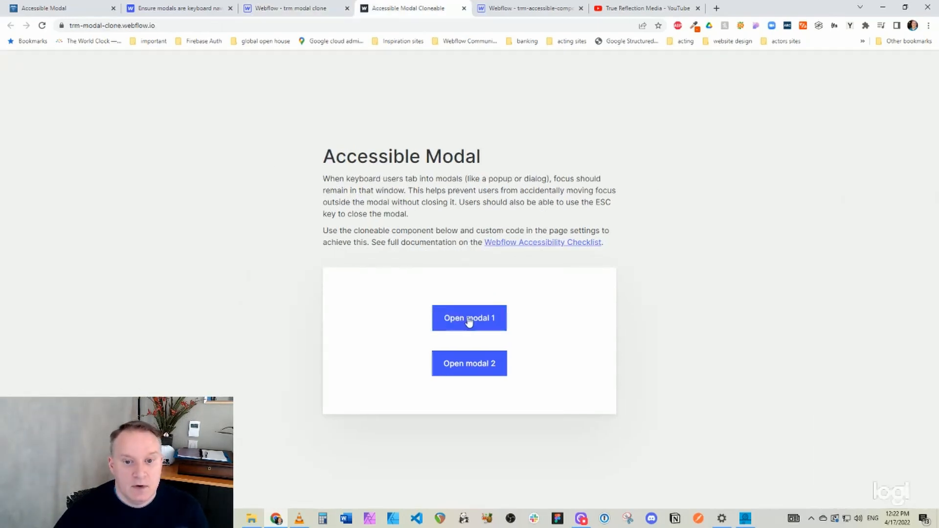
Test modal 1 by opening and closing it, then repeat by keyboard, cycling focus through its button and close icon
{"action": "left_click", "coordinate": [469, 320]}
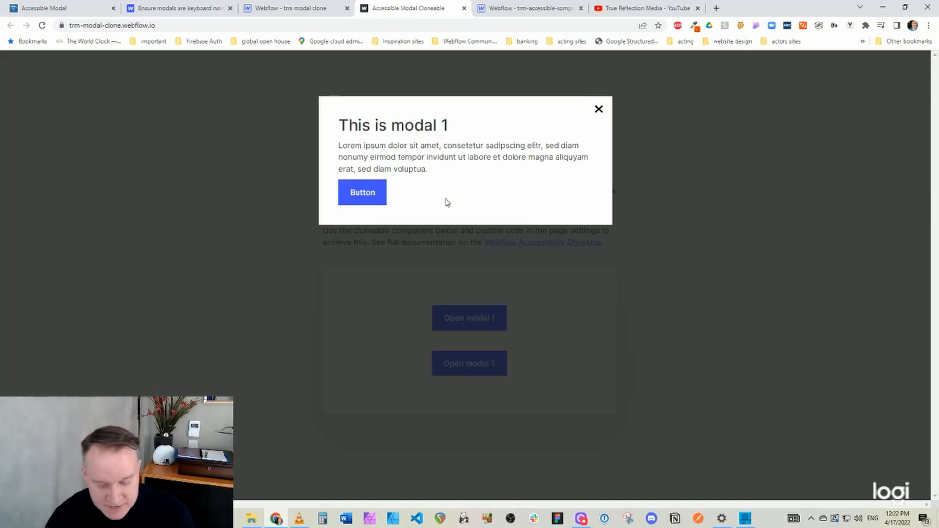
{"action": "key", "text": "Escape"}
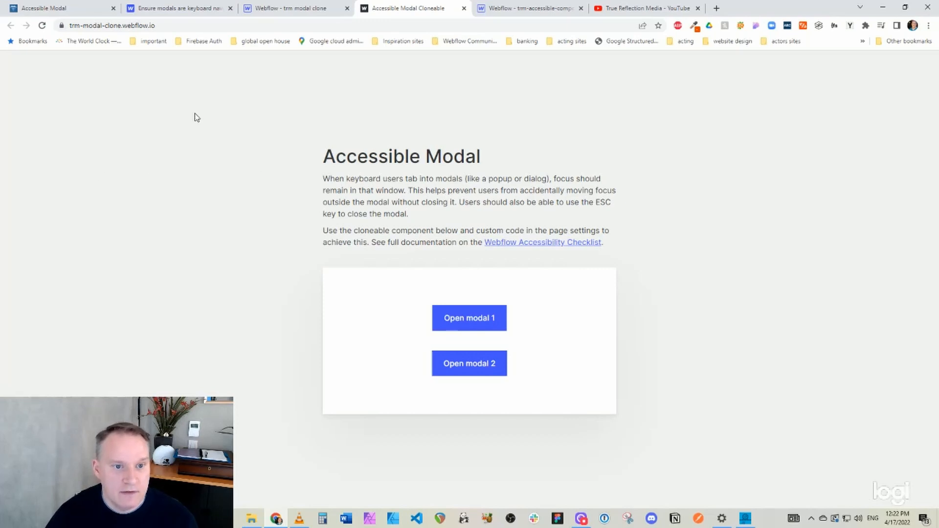
{"action": "key", "text": "Tab"}
{"action": "key", "text": "Tab"}
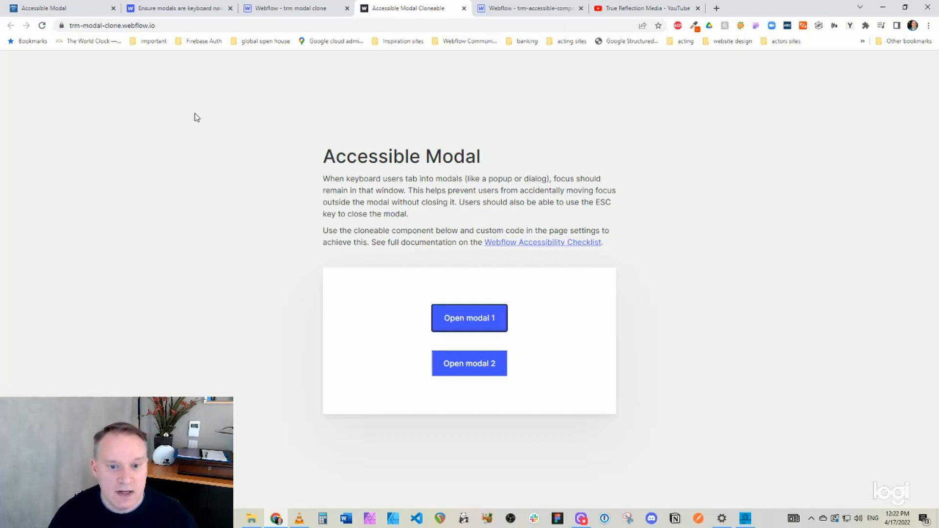
{"action": "key", "text": "Return"}
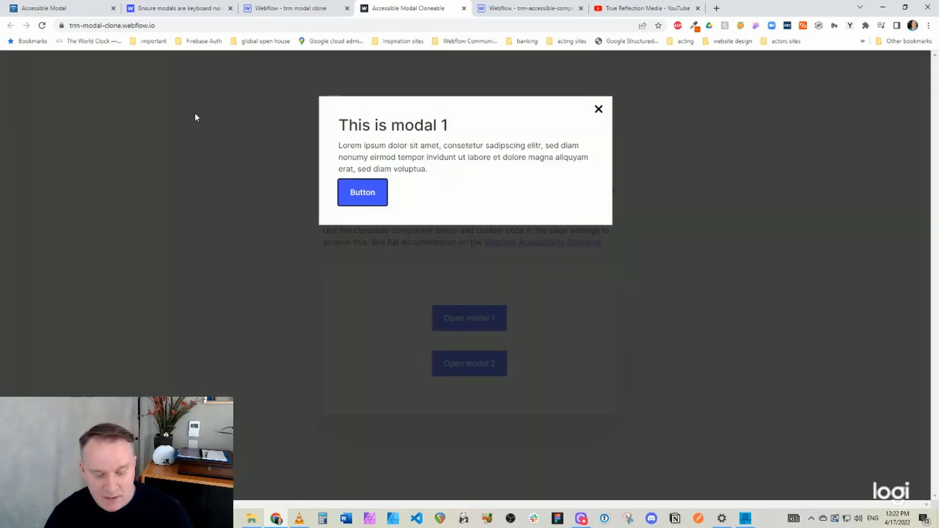
{"action": "key", "text": "Tab"}
{"action": "key", "text": "Tab"}
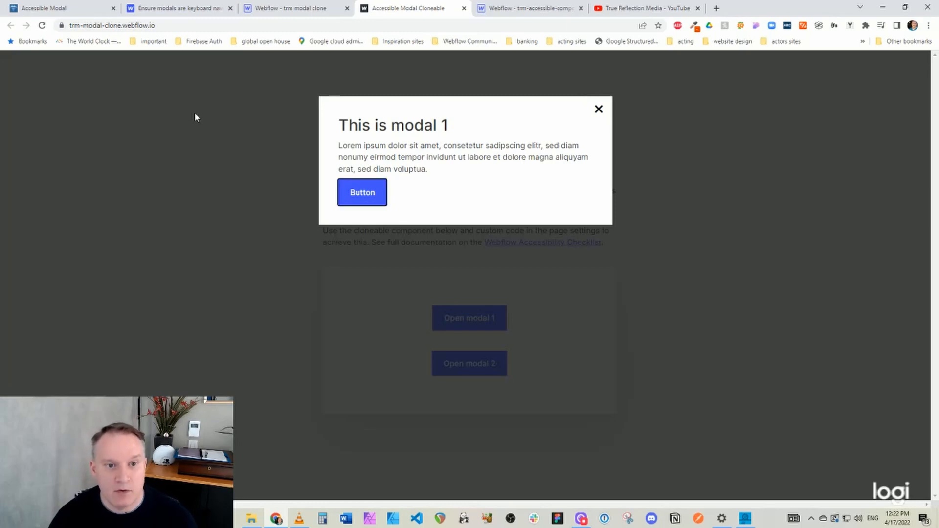
{"action": "key", "text": "Tab"}
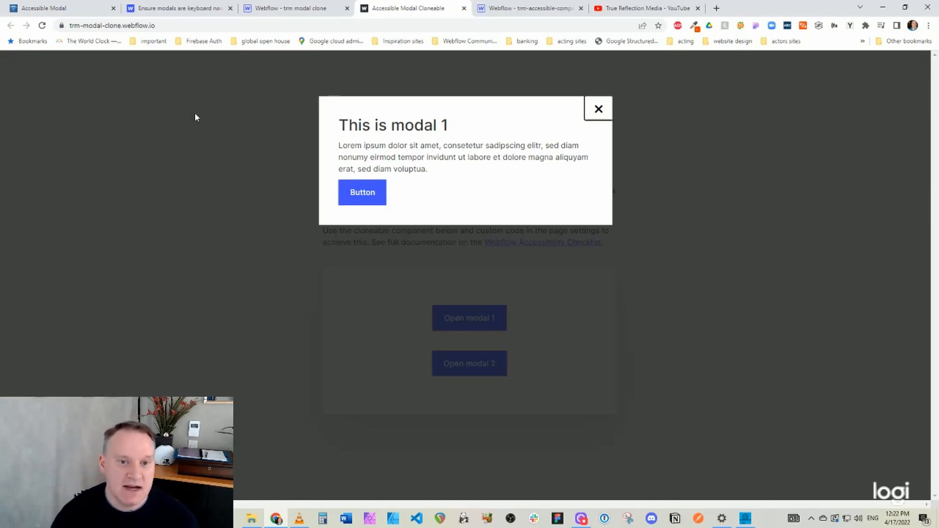
{"action": "key", "text": "Tab"}
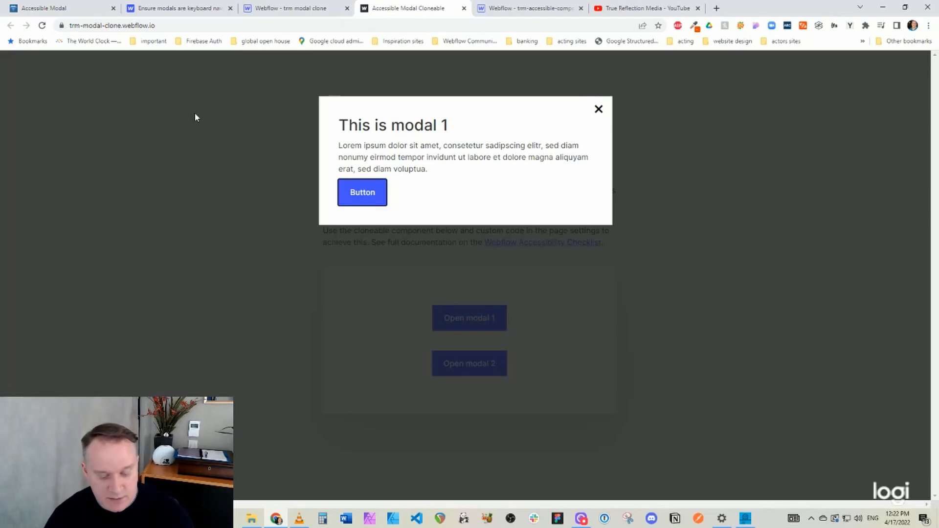
{"action": "key", "text": "Escape"}
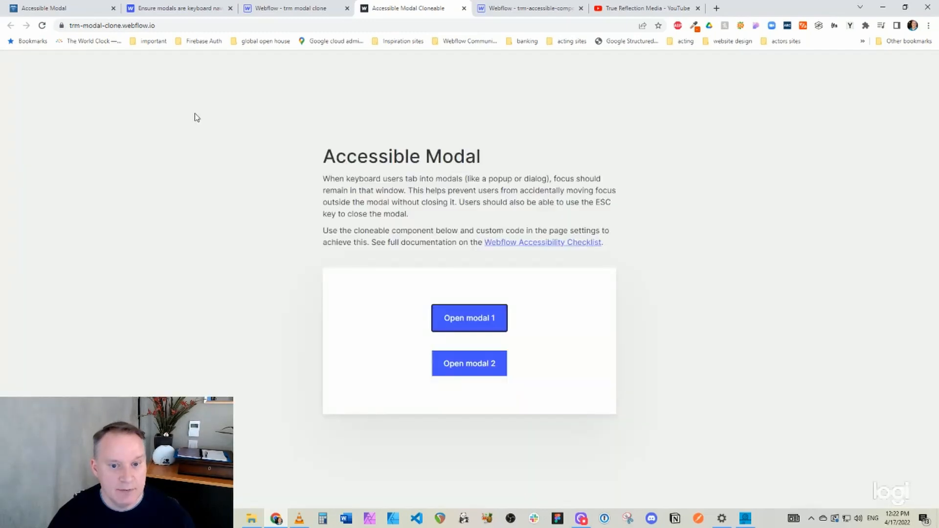
Reopen modal 1 from its focused open button, advance keyboard focus once inside it, and close it
{"action": "key", "text": "Return"}
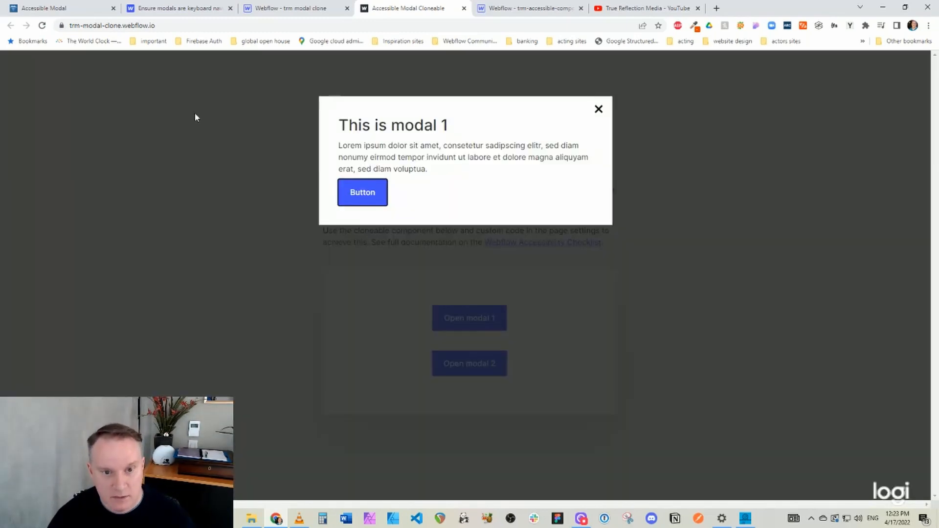
{"action": "key", "text": "Tab"}
{"action": "key", "text": "Escape"}
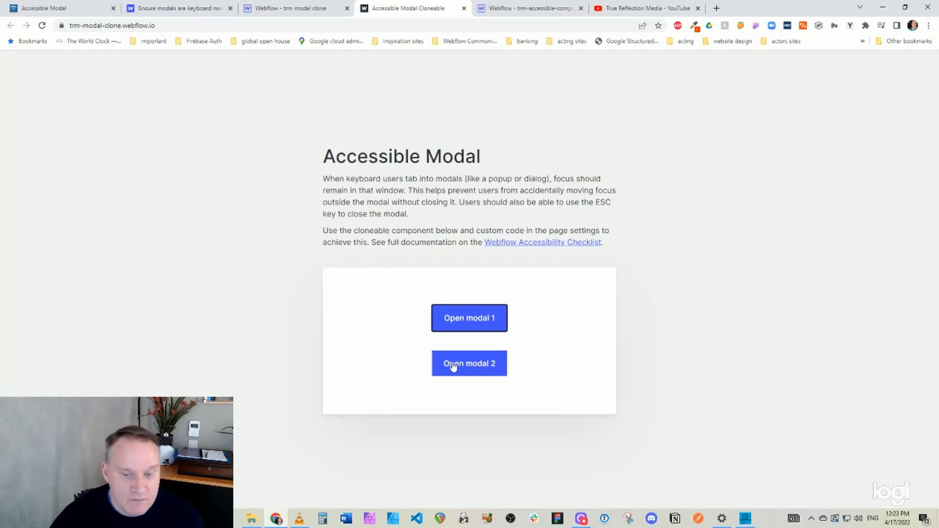
Test modal 2 by opening it, cycling keyboard focus through its controls, and closing it
{"action": "left_click", "coordinate": [470, 365]}
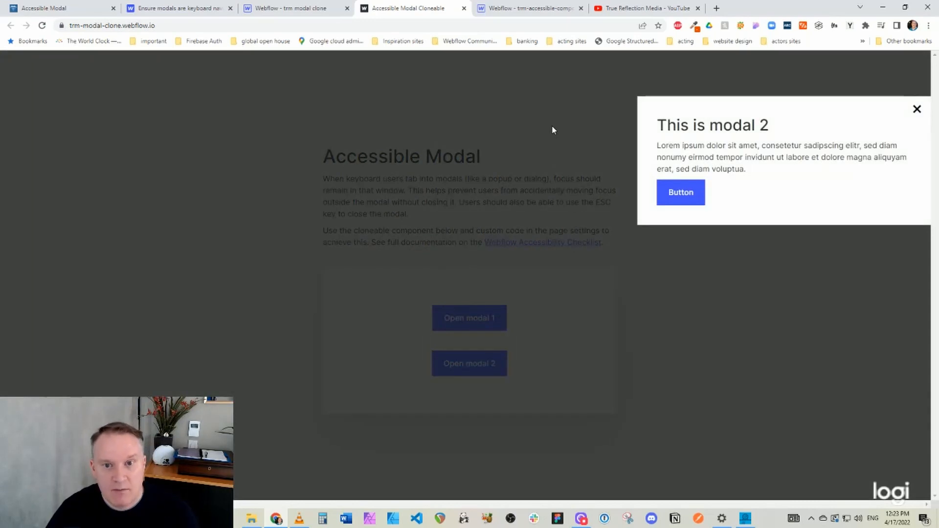
{"action": "key", "text": "Tab"}
{"action": "key", "text": "Tab"}
{"action": "key", "text": "Tab"}
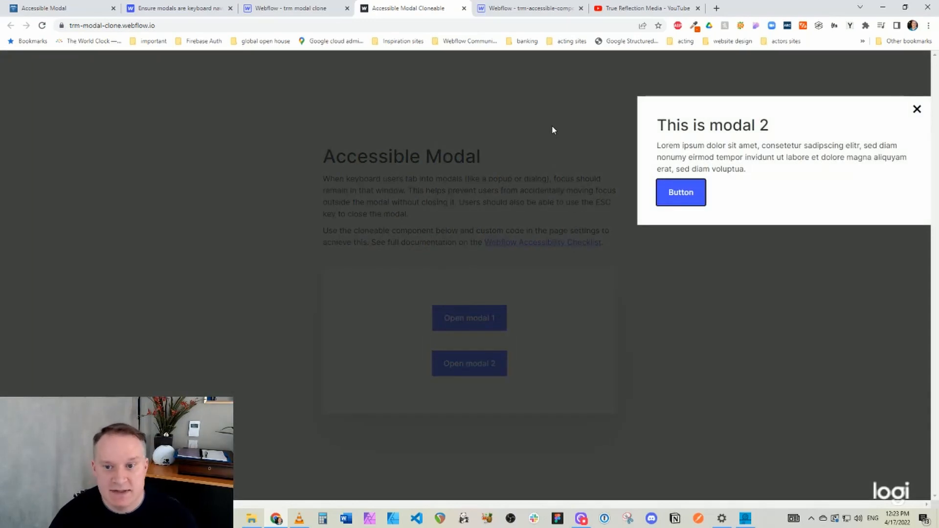
{"action": "key", "text": "Escape"}
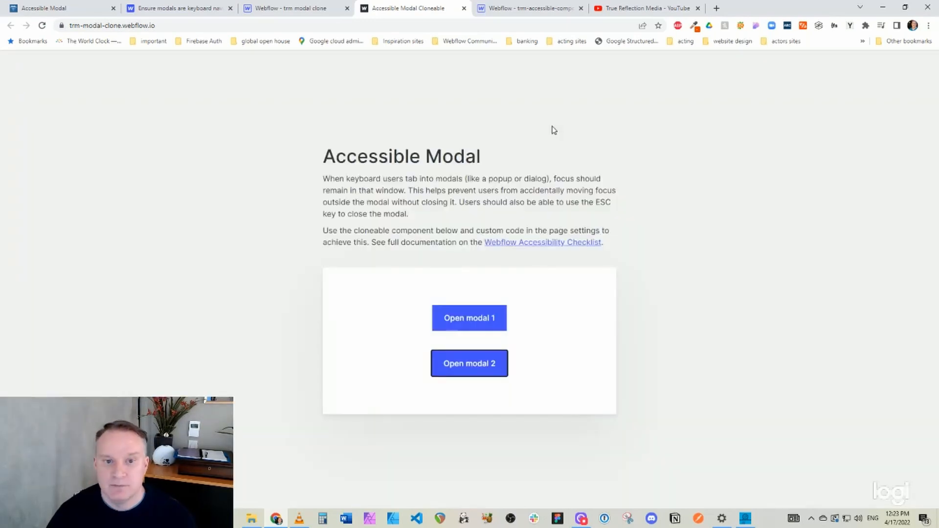
Return to the trm modal clone project and inspect modal_component and the classes on its nested open button
{"action": "left_click", "coordinate": [314, 12]}
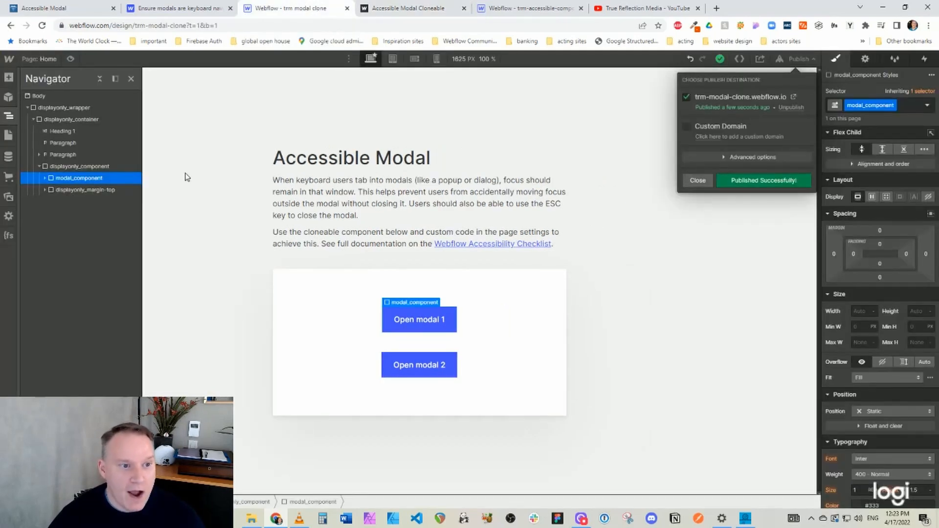
{"action": "left_click", "coordinate": [45, 179]}
{"action": "left_click", "coordinate": [45, 178]}
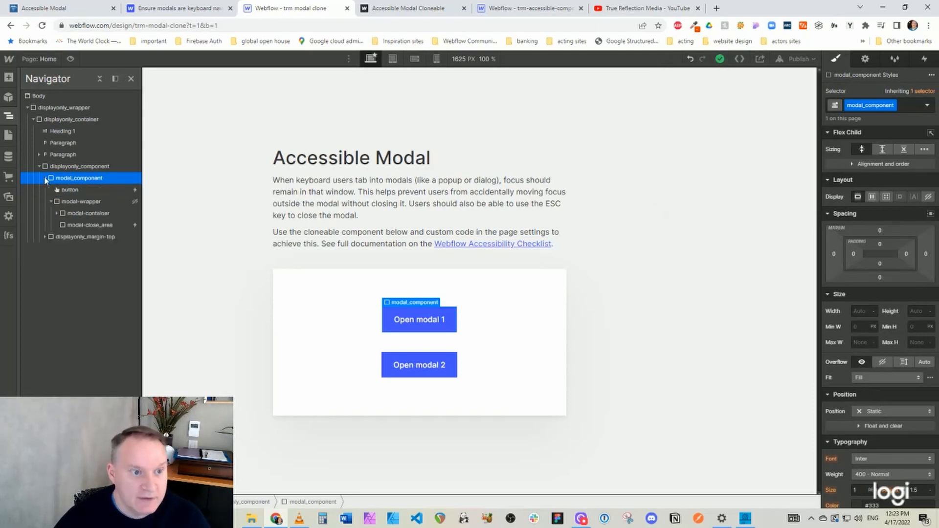
{"action": "left_click", "coordinate": [66, 190]}
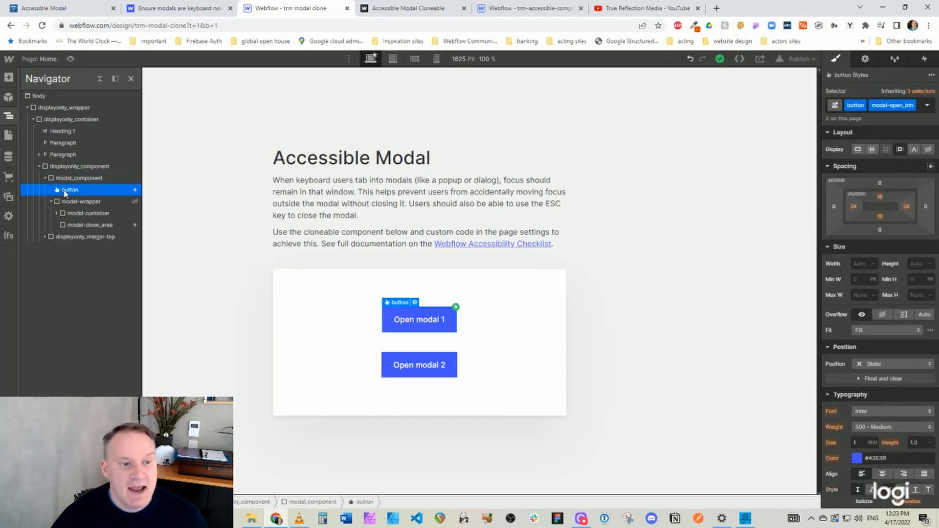
{"action": "left_click", "coordinate": [75, 179]}
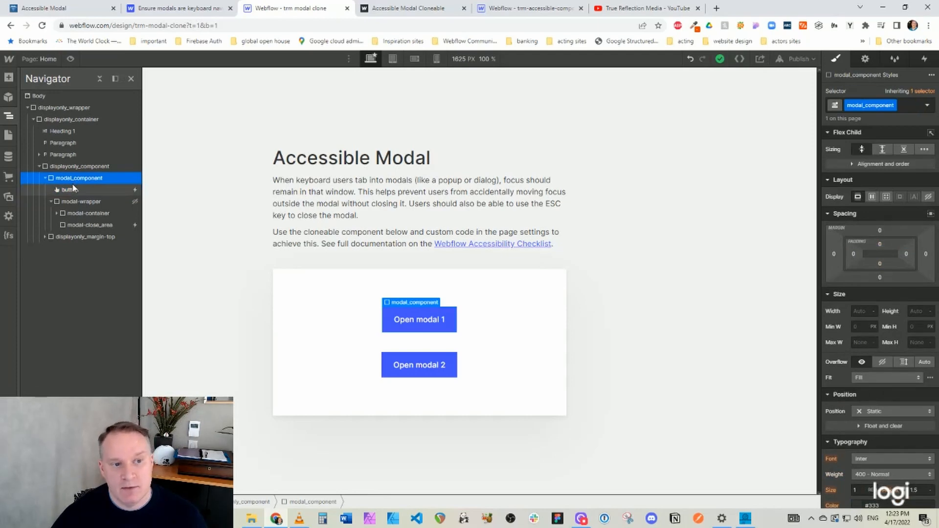
{"action": "left_click", "coordinate": [72, 190]}
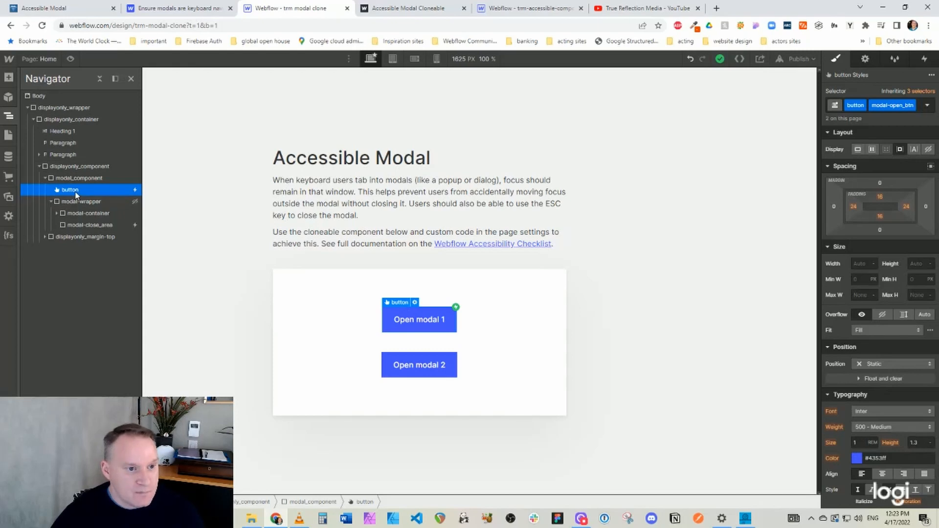
Move the open modal 1 button out of modal_component and choose Modal - Open 1 not accessible as its first-click animation
{"action": "left_click_drag", "start_coordinate": [57, 189], "coordinate": [74, 181]}
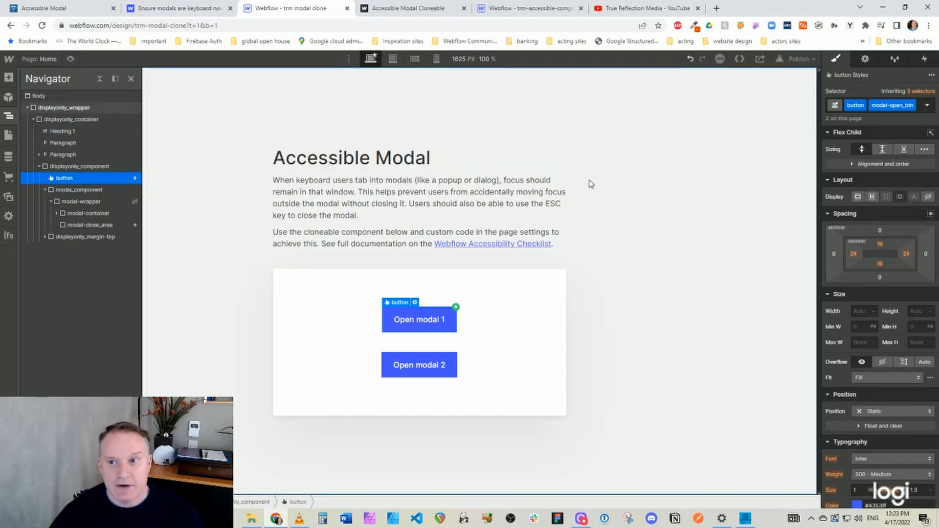
{"action": "left_click", "coordinate": [924, 58]}
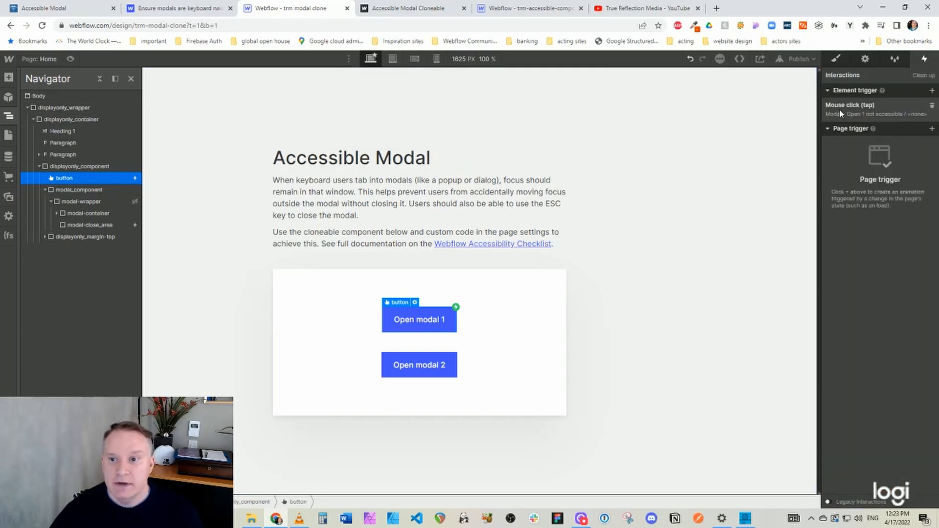
{"action": "left_click", "coordinate": [840, 113]}
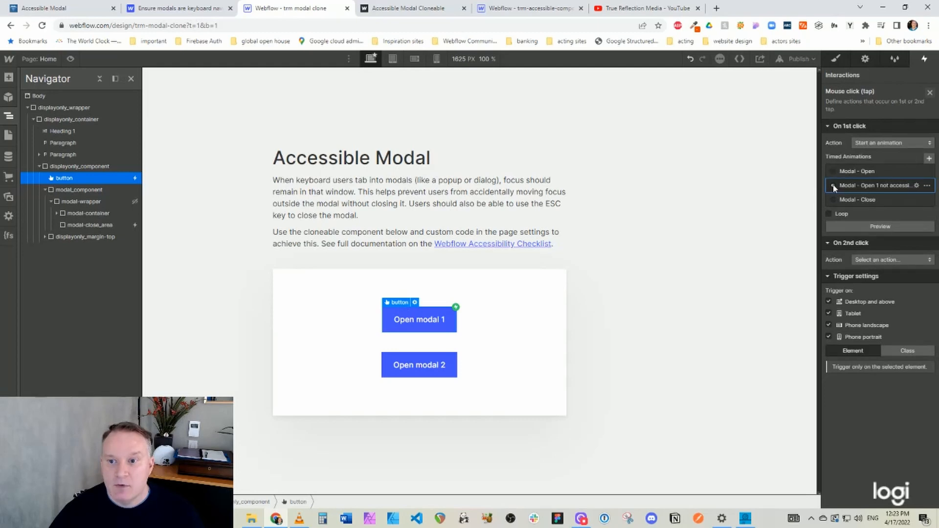
{"action": "left_click", "coordinate": [833, 186]}
{"action": "left_click", "coordinate": [923, 76]}
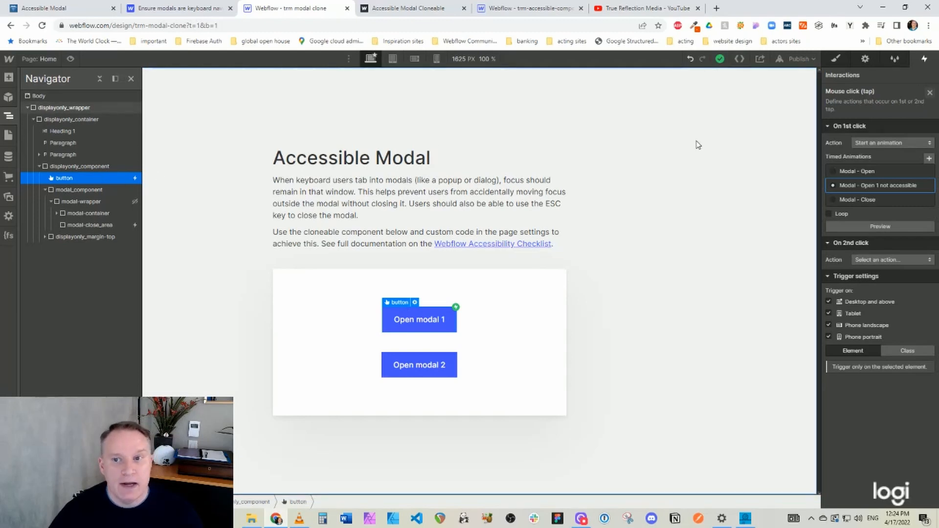
Publish the site and open modal 1 on the live page using only the keyboard
{"action": "left_click", "coordinate": [800, 59]}
{"action": "left_click", "coordinate": [766, 182]}
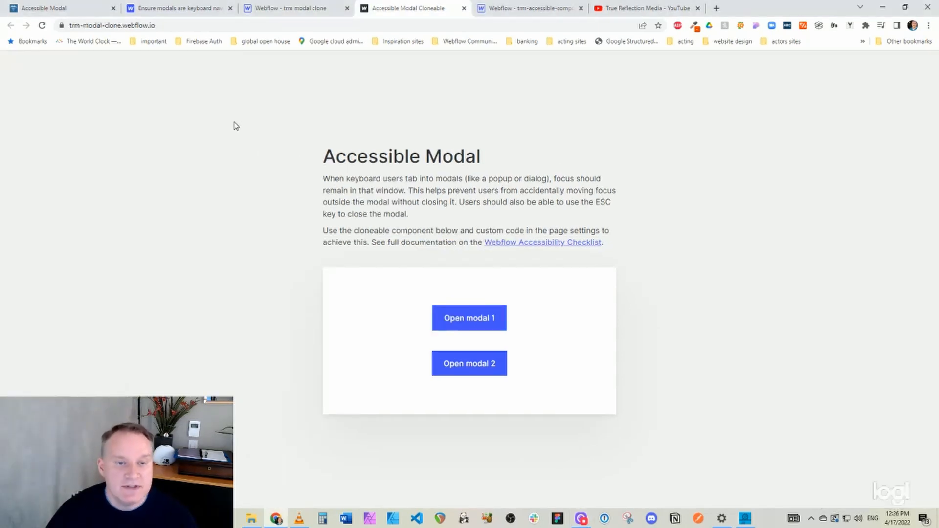
{"action": "key", "text": "Tab"}
{"action": "key", "text": "Tab"}
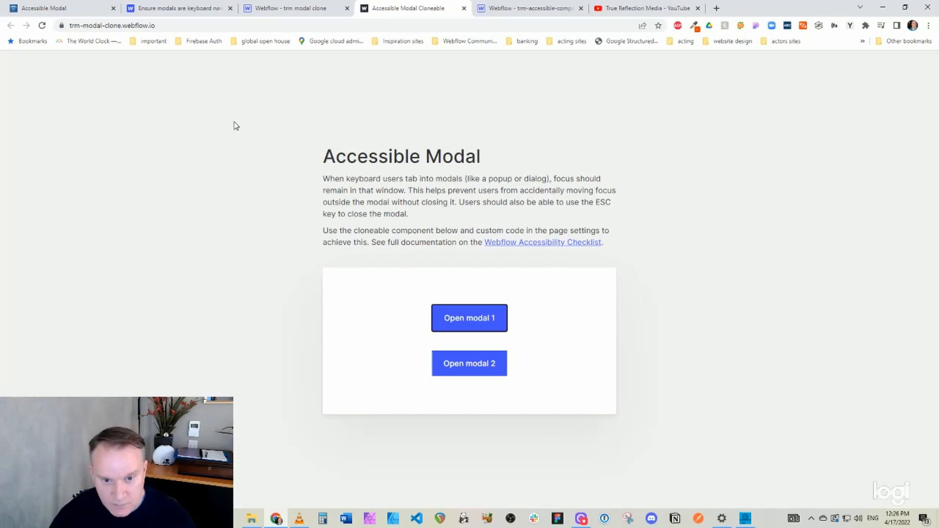
{"action": "key", "text": "Return"}
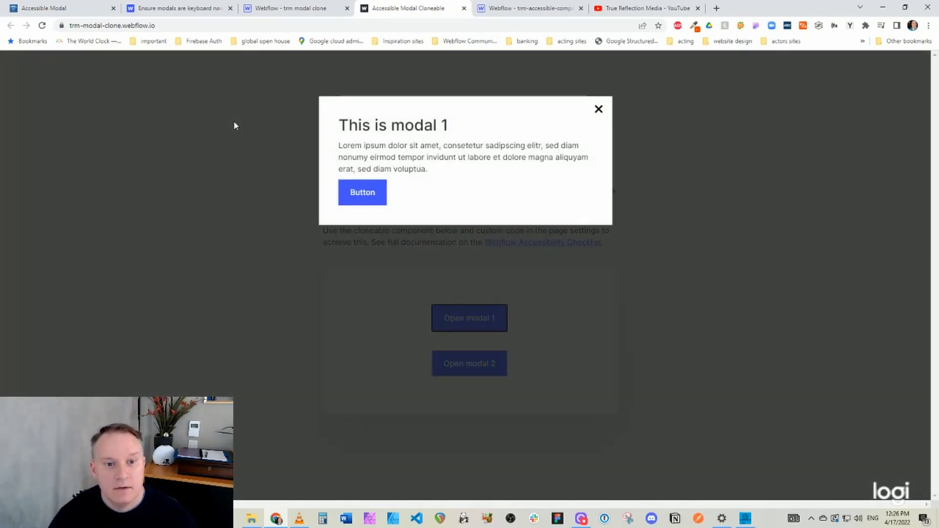
Cycle keyboard focus through the open modal 1 and past its controls, then close it from its close icon
{"action": "key", "text": "Tab"}
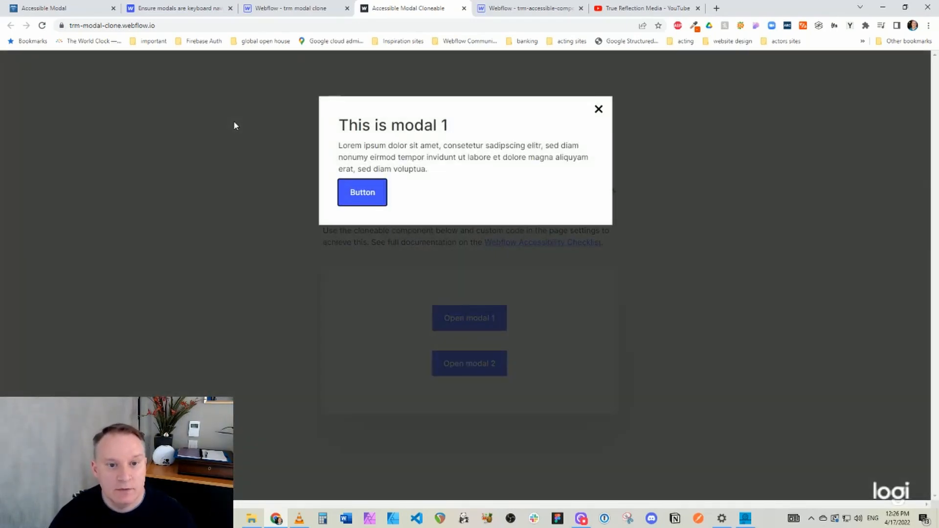
{"action": "key", "text": "Tab"}
{"action": "key", "text": "Tab"}
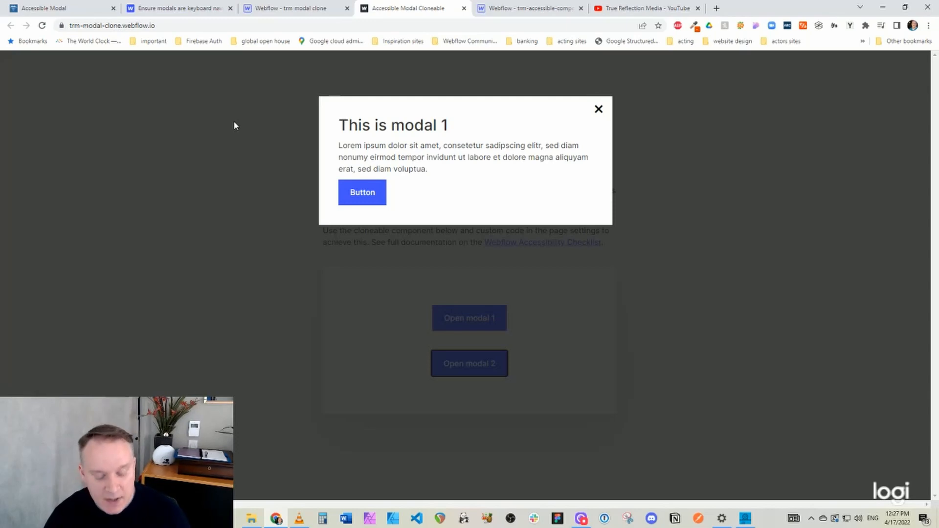
{"action": "key", "text": "Tab"}
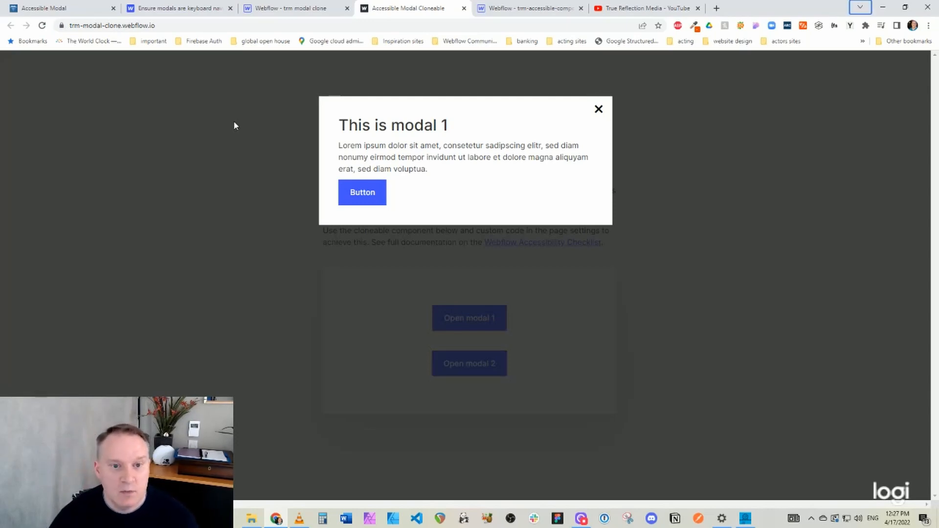
{"action": "key", "text": "Tab"}
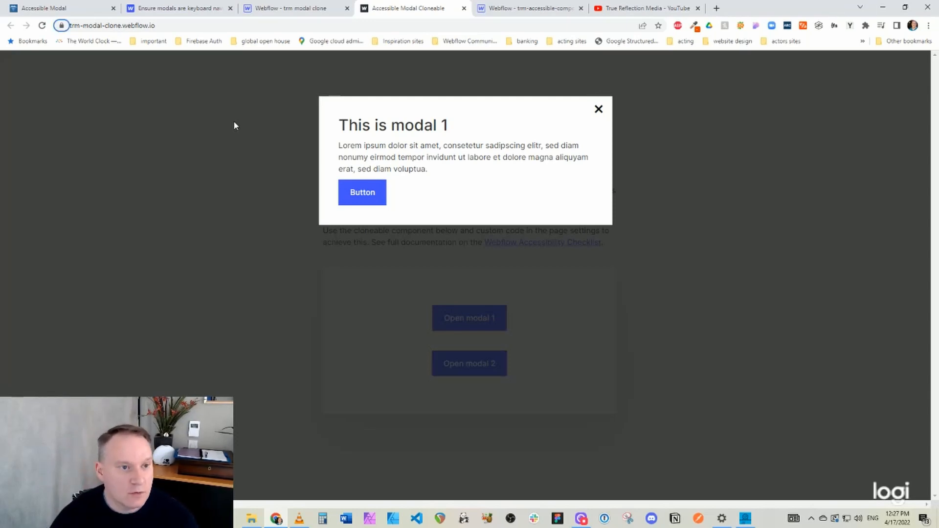
{"action": "key", "text": "Tab"}
{"action": "key", "text": "Tab"}
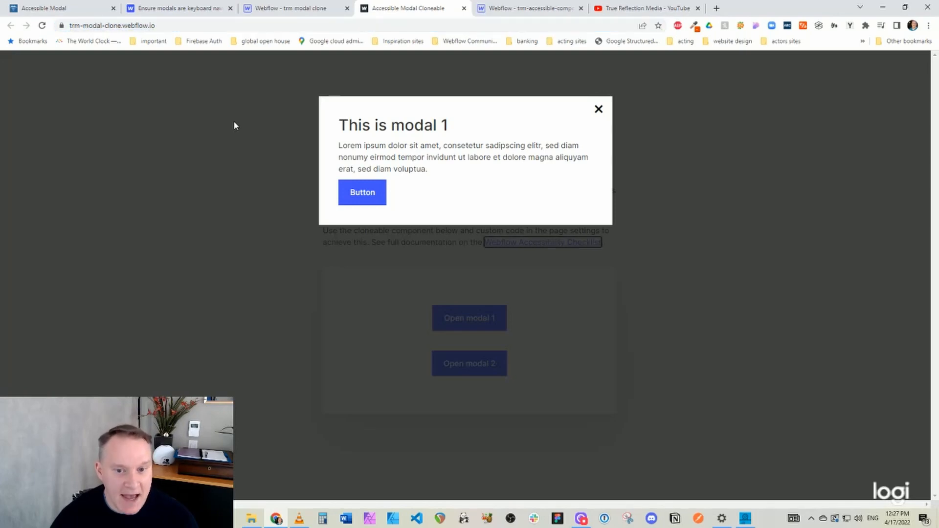
{"action": "key", "text": "Tab"}
{"action": "key", "text": "Tab"}
{"action": "key", "text": "Tab"}
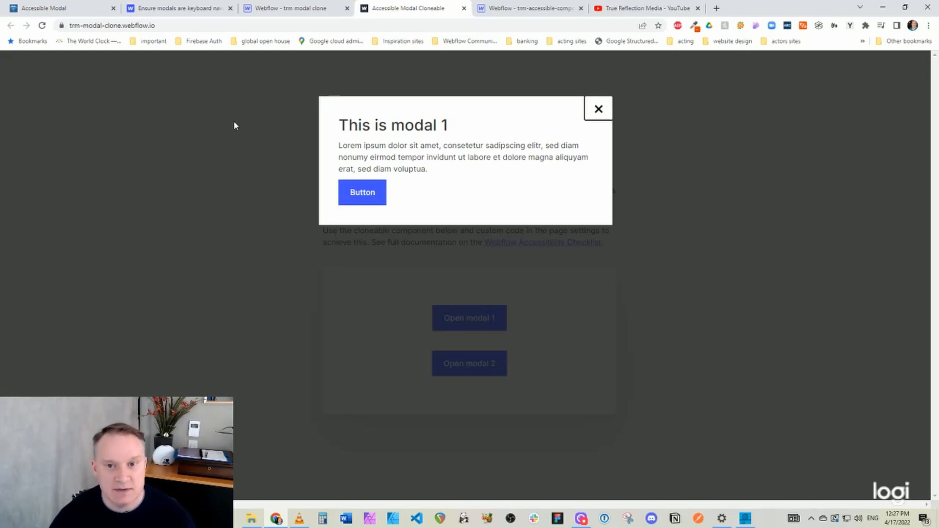
{"action": "key", "text": "Return"}
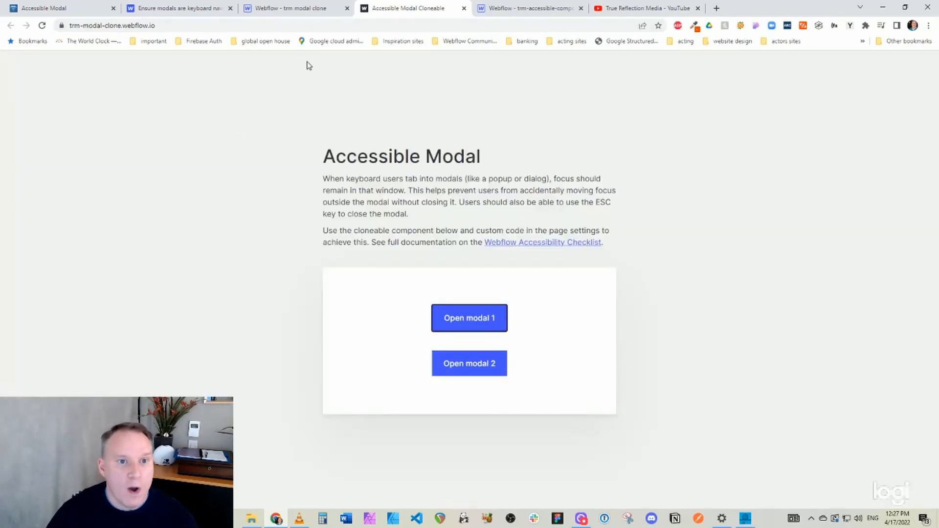
Return to the trm modal clone project and move the open button back inside modal_component, above modal-wrapper
{"action": "left_click", "coordinate": [286, 8]}
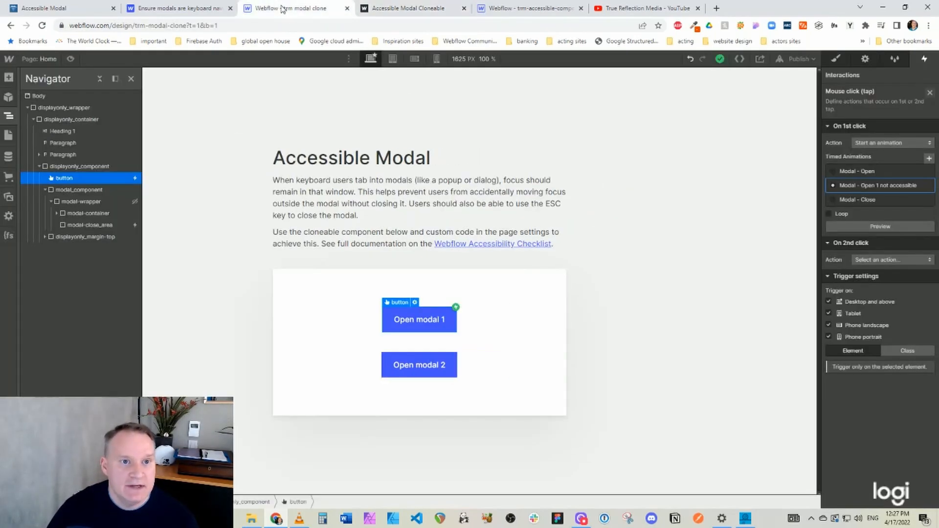
{"action": "left_click_drag", "start_coordinate": [76, 177], "coordinate": [85, 197]}
{"action": "left_click", "coordinate": [86, 179]}
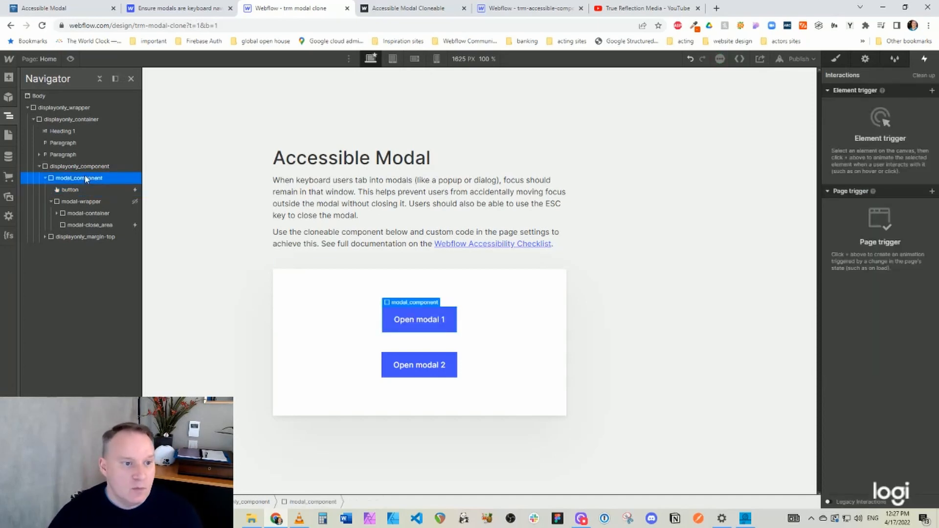
{"action": "left_click", "coordinate": [45, 178]}
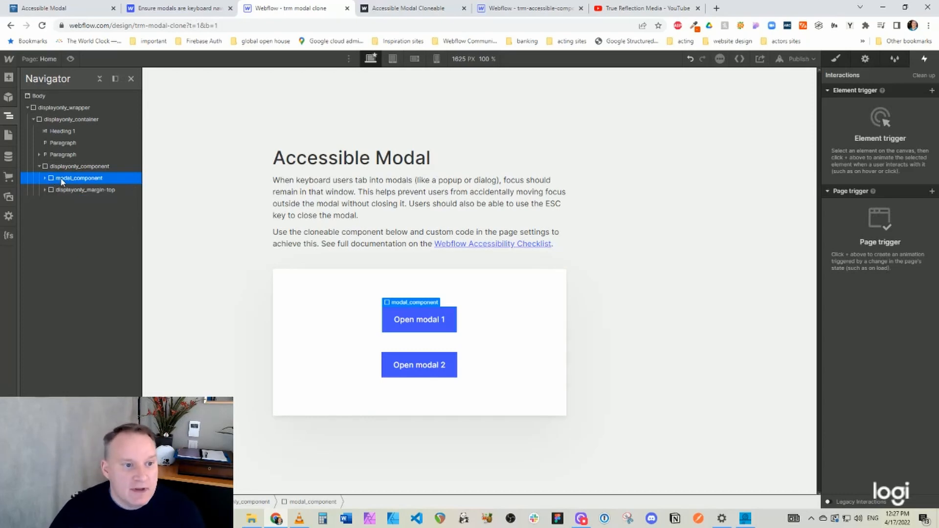
{"action": "left_click", "coordinate": [45, 178]}
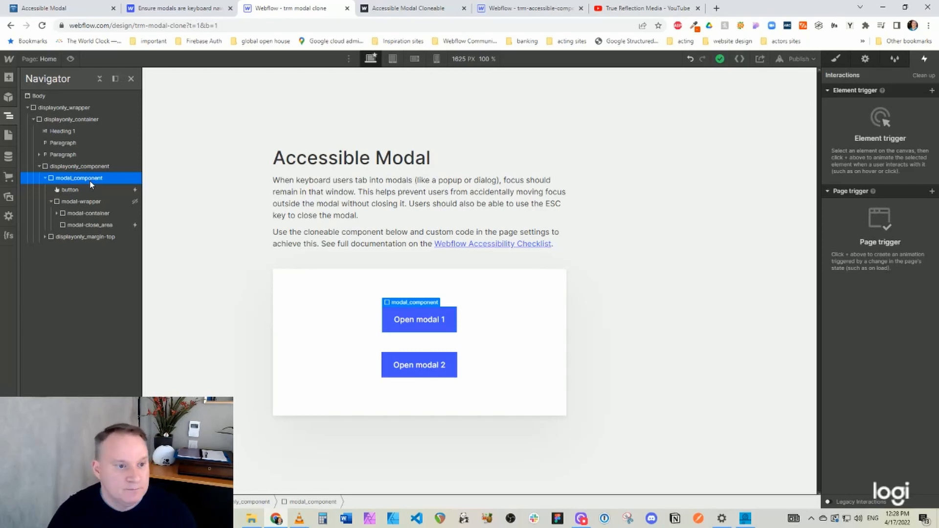
Inspect the nested open button's classes and compare them with the structure and class names on Webflow's accessibility checklist page
{"action": "left_click", "coordinate": [70, 191]}
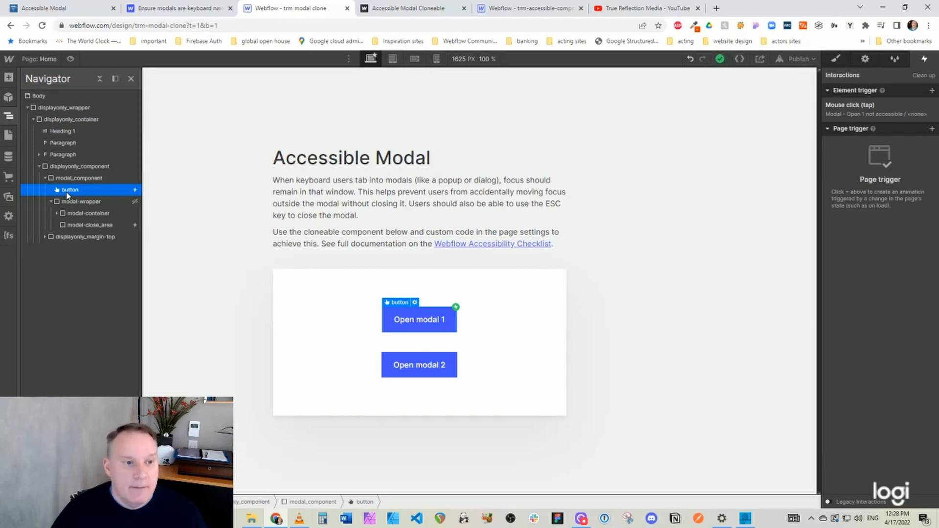
{"action": "left_click", "coordinate": [837, 58]}
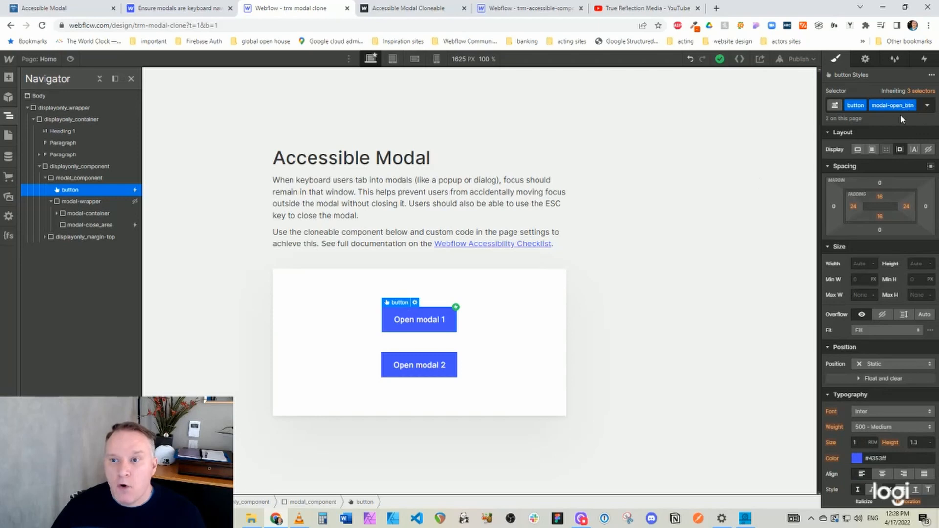
{"action": "left_click", "coordinate": [182, 11]}
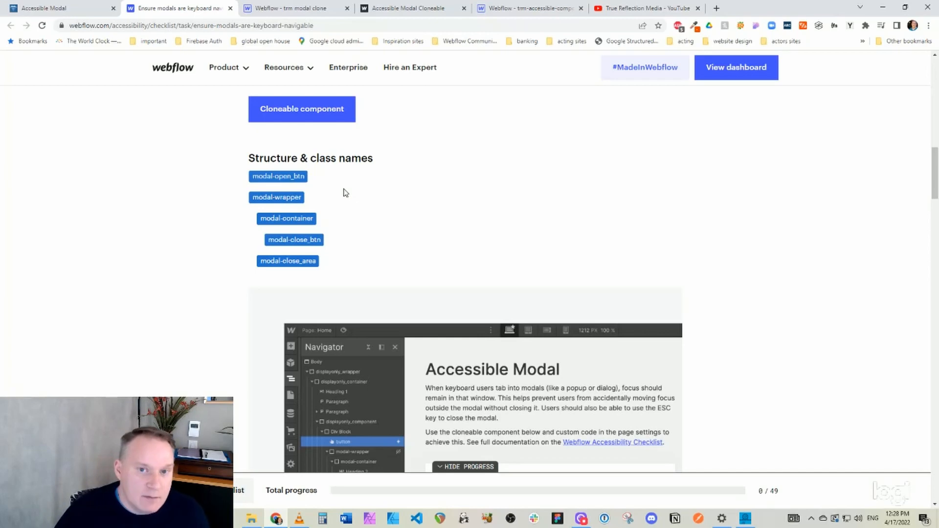
Back in the trm modal clone project, set modal-wrapper's display to block
{"action": "left_click", "coordinate": [276, 8]}
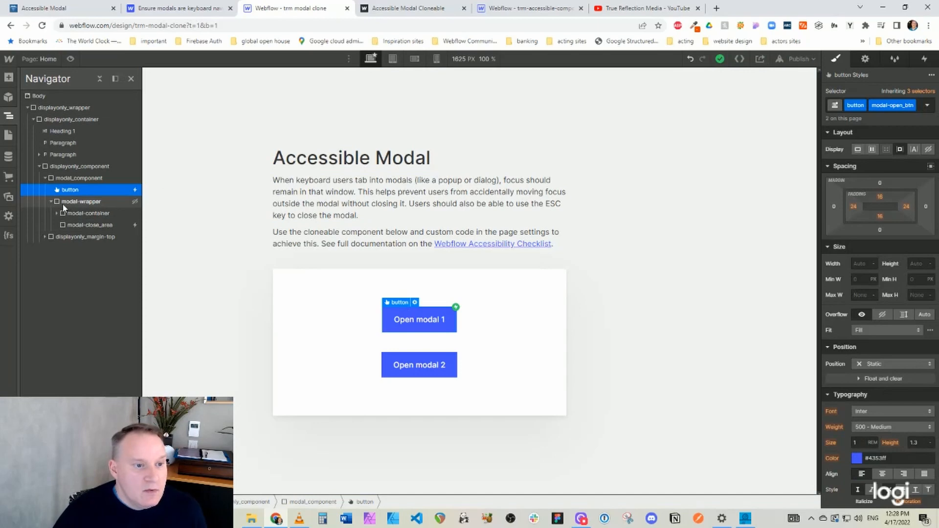
{"action": "left_click", "coordinate": [81, 202]}
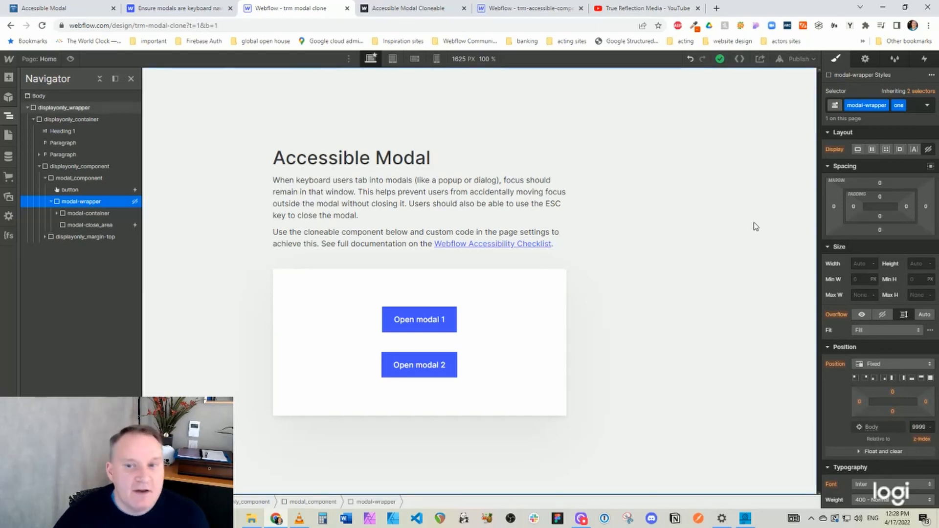
{"action": "left_click", "coordinate": [857, 151]}
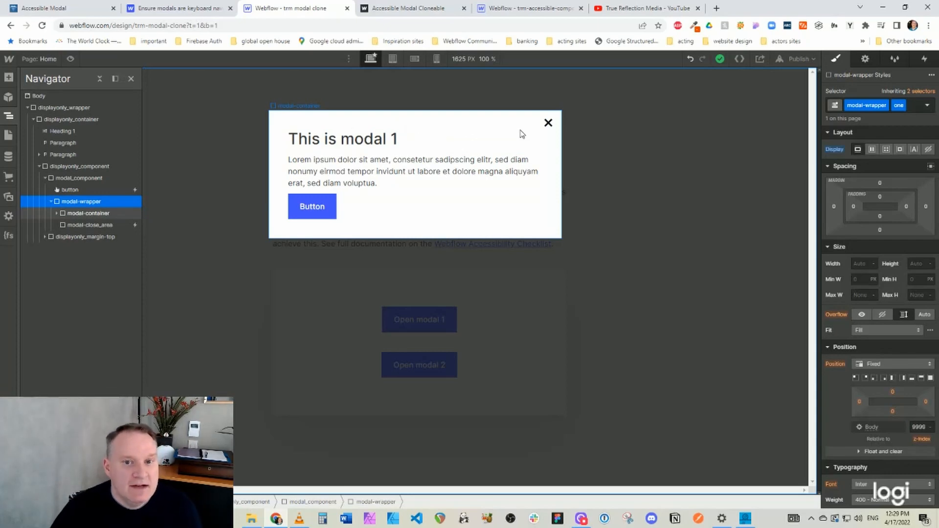
Inspect the classes and styles of modal 1's modal-close_area, modal-wrapper, modal-container and modal-close_btn
{"action": "left_click", "coordinate": [655, 144]}
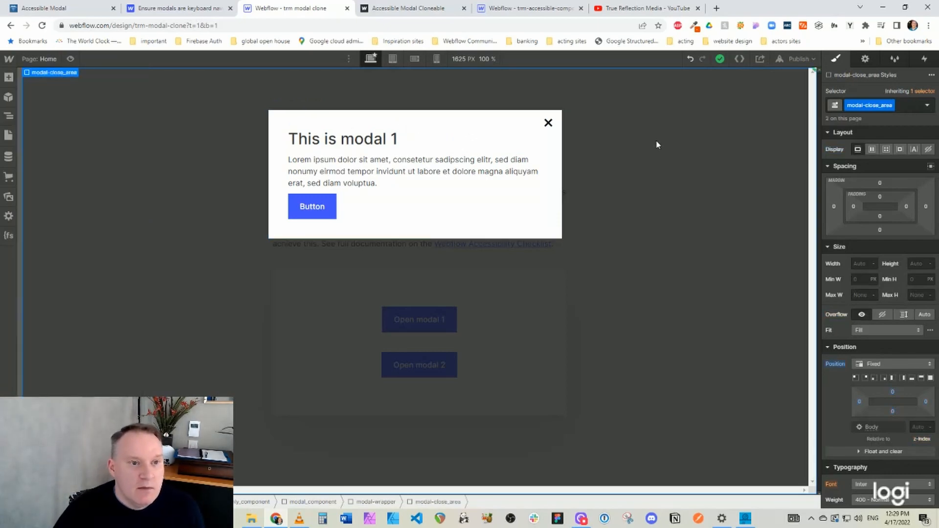
{"action": "left_click", "coordinate": [51, 82]}
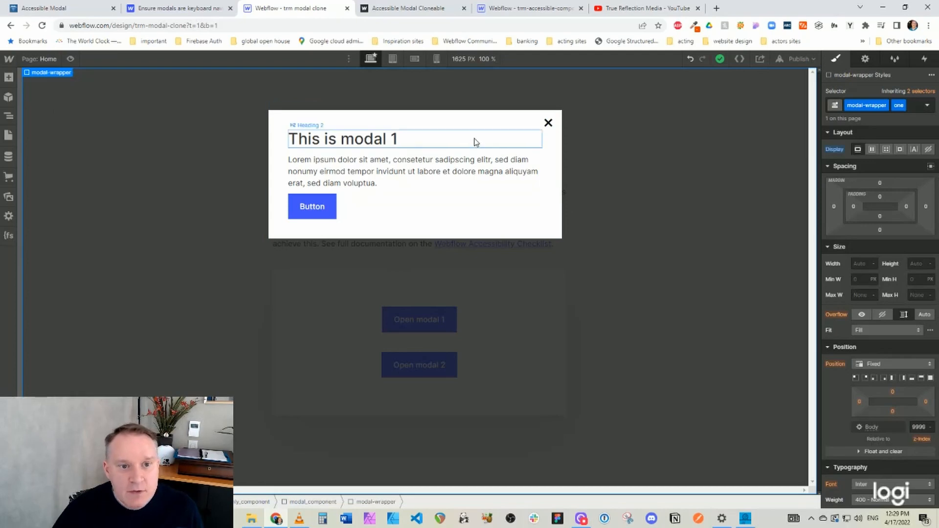
{"action": "left_click", "coordinate": [484, 128]}
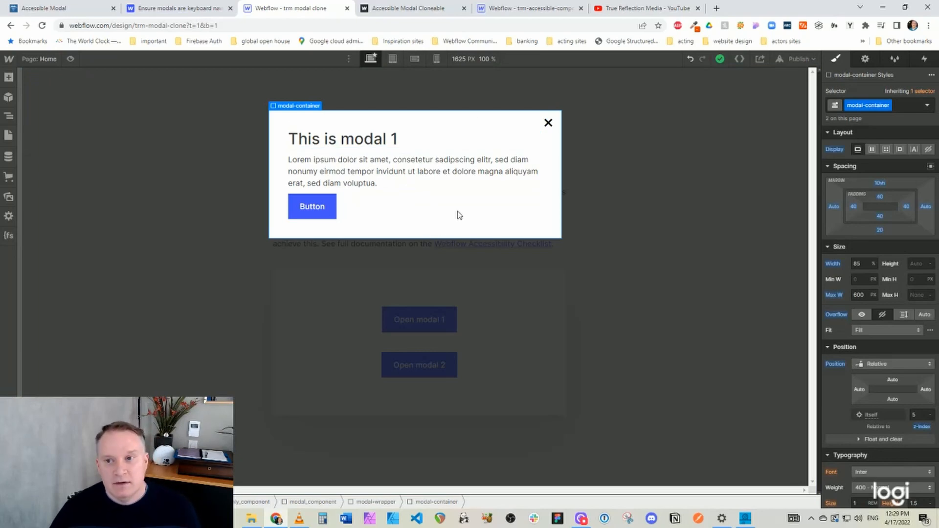
{"action": "left_click", "coordinate": [556, 130]}
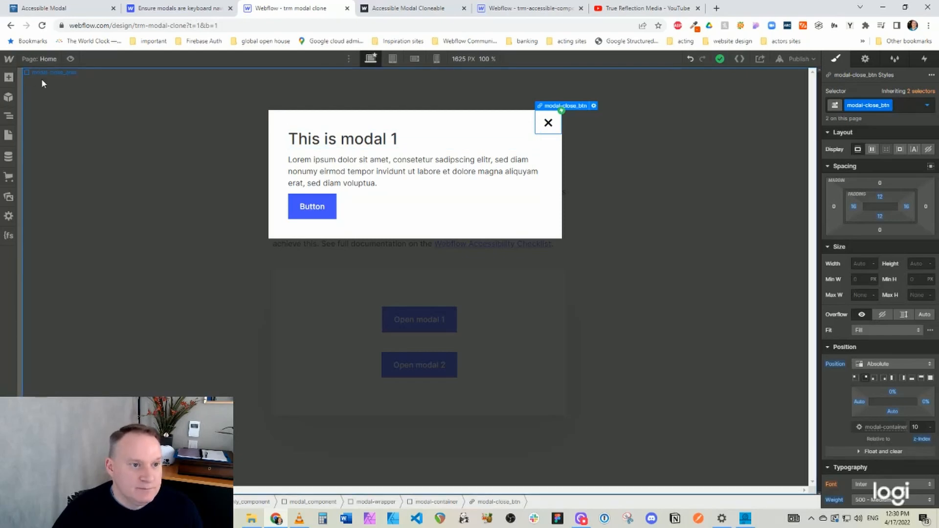
{"action": "left_click", "coordinate": [162, 155]}
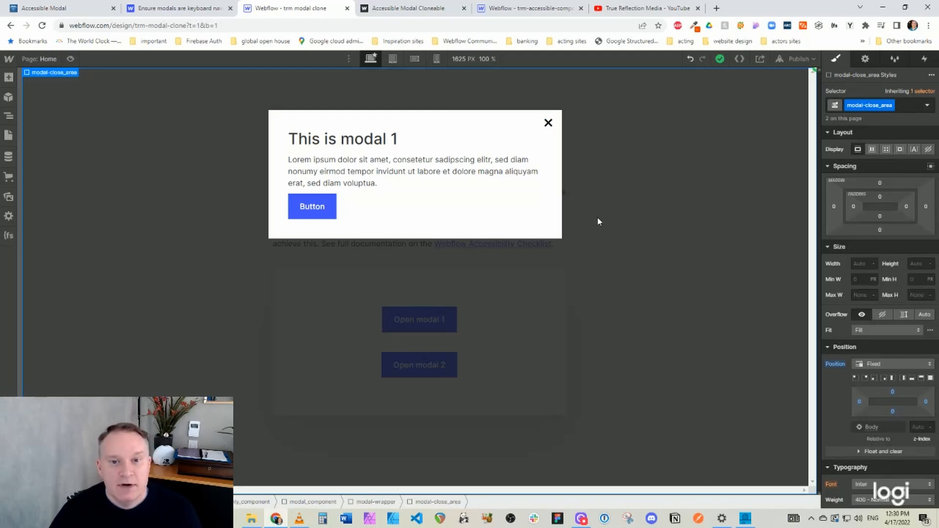
{"action": "left_click", "coordinate": [483, 215]}
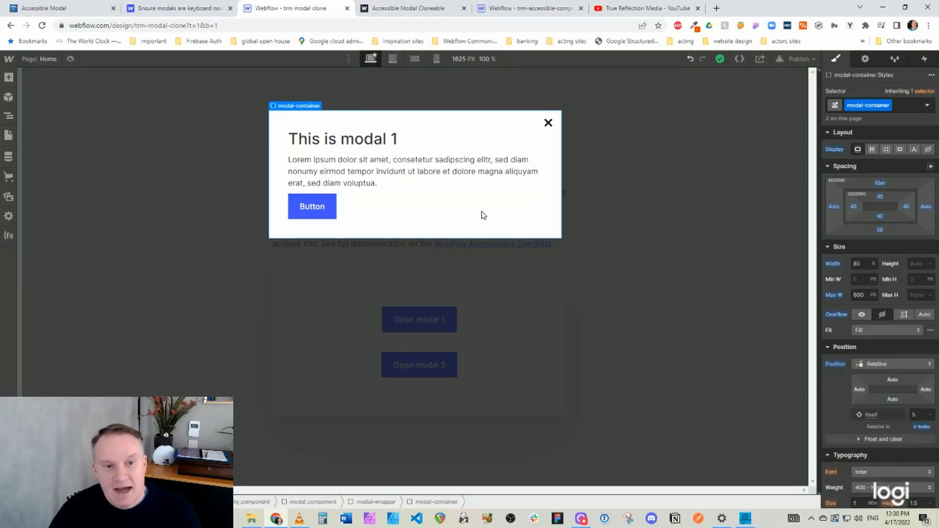
{"action": "left_click", "coordinate": [665, 258]}
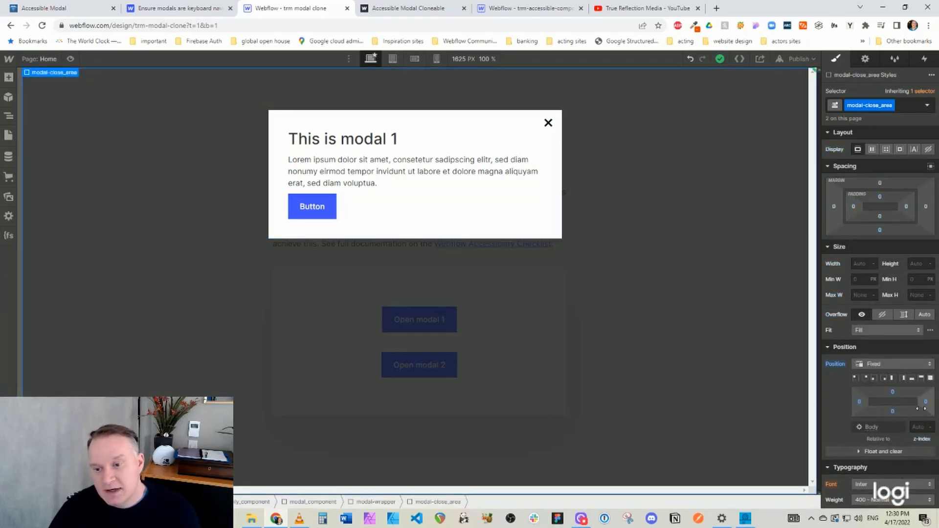
{"action": "left_click", "coordinate": [513, 202]}
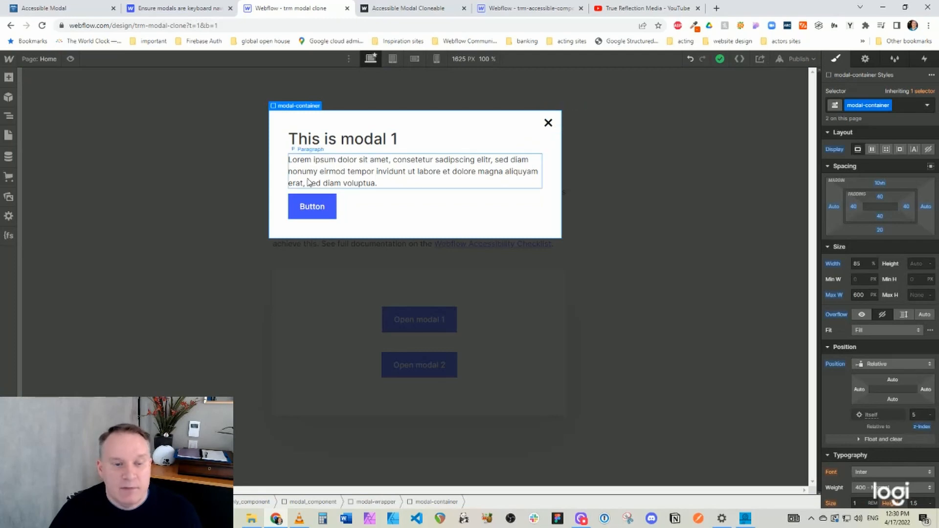
{"action": "left_click", "coordinate": [651, 229]}
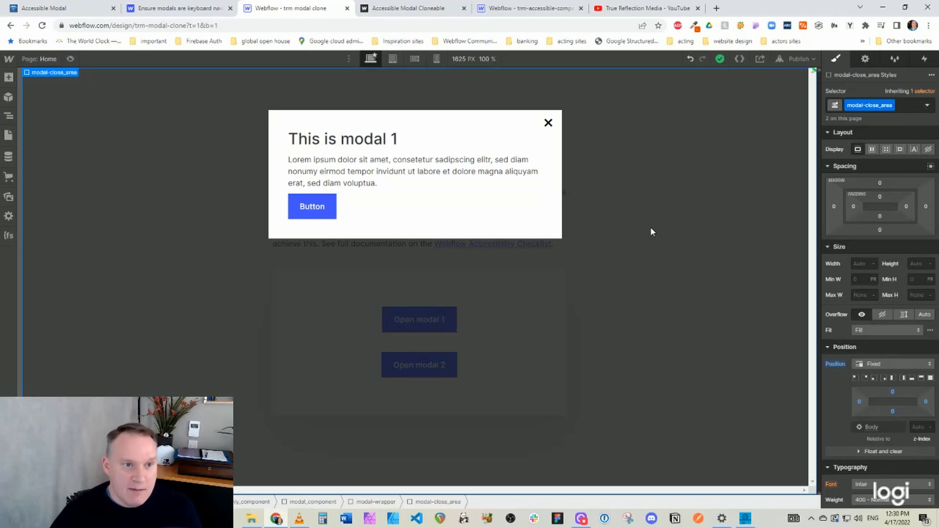
Hide modal 1 again by setting modal-wrapper's display to none
{"action": "left_click", "coordinate": [41, 83]}
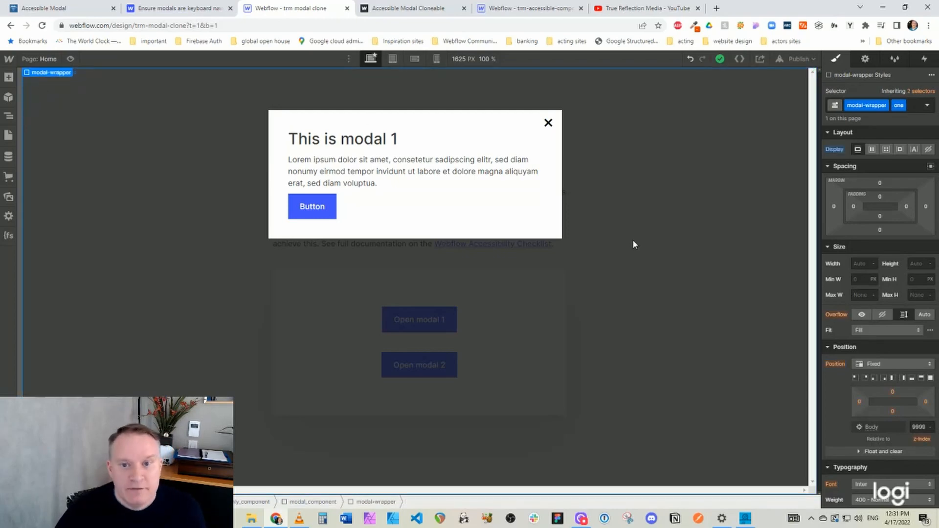
{"action": "left_click", "coordinate": [928, 149]}
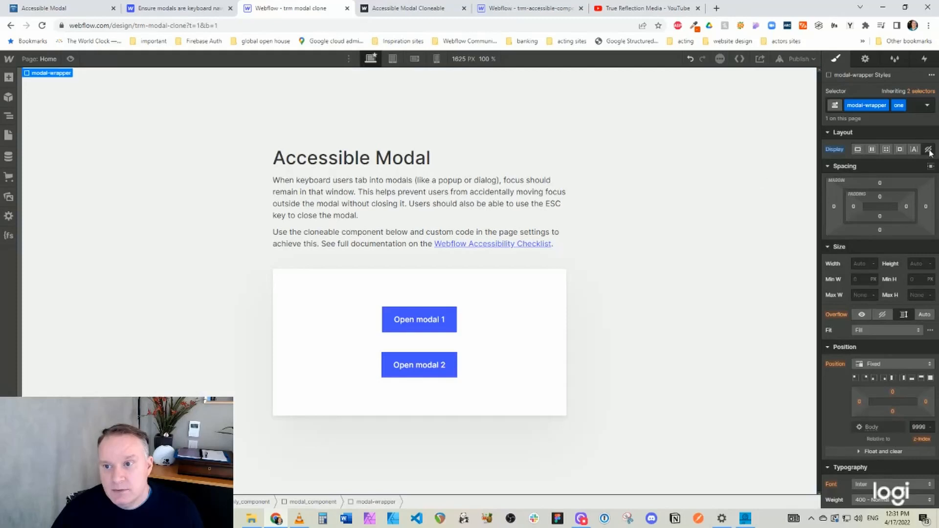
Review the modal structure, class names and custom attributes required by Webflow's accessibility checklist page
{"action": "left_click", "coordinate": [653, 201]}
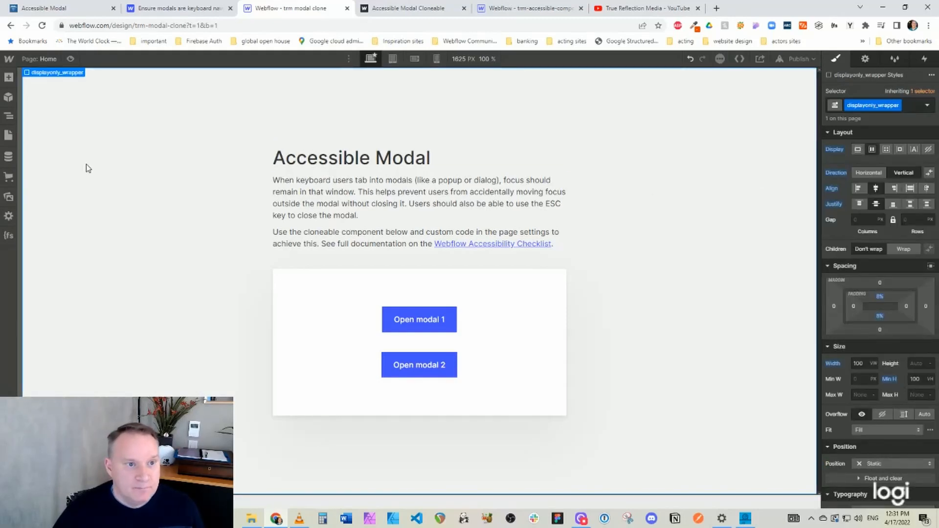
{"action": "left_click", "coordinate": [159, 9]}
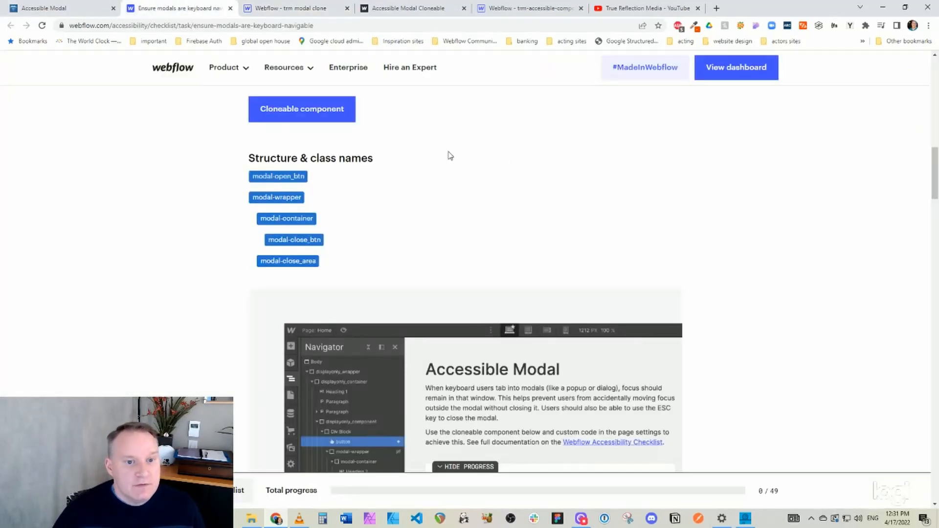
{"action": "scroll", "coordinate": [601, 162], "scroll_direction": "down", "scroll_amount": 1}
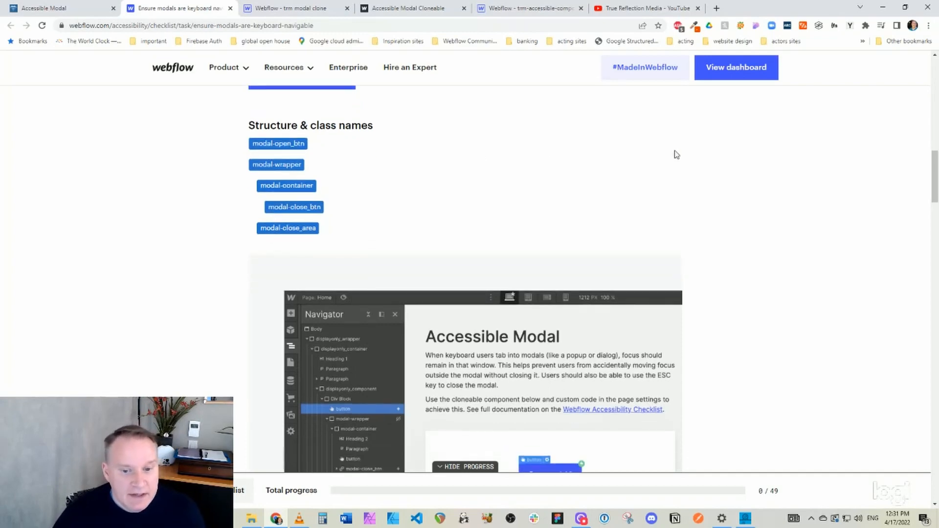
{"action": "scroll", "coordinate": [676, 154], "scroll_direction": "down", "scroll_amount": 1}
{"action": "scroll", "coordinate": [676, 154], "scroll_direction": "down", "scroll_amount": 3}
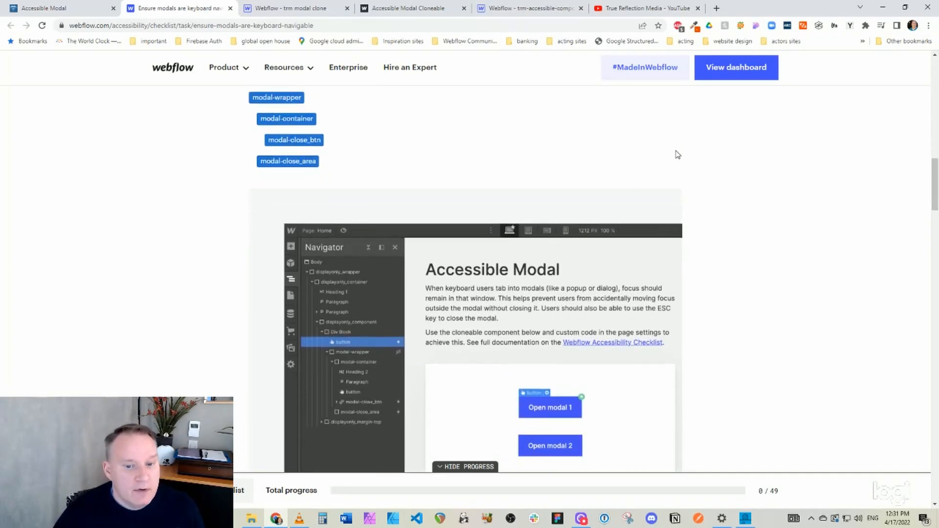
{"action": "scroll", "coordinate": [442, 192], "scroll_direction": "up", "scroll_amount": 4}
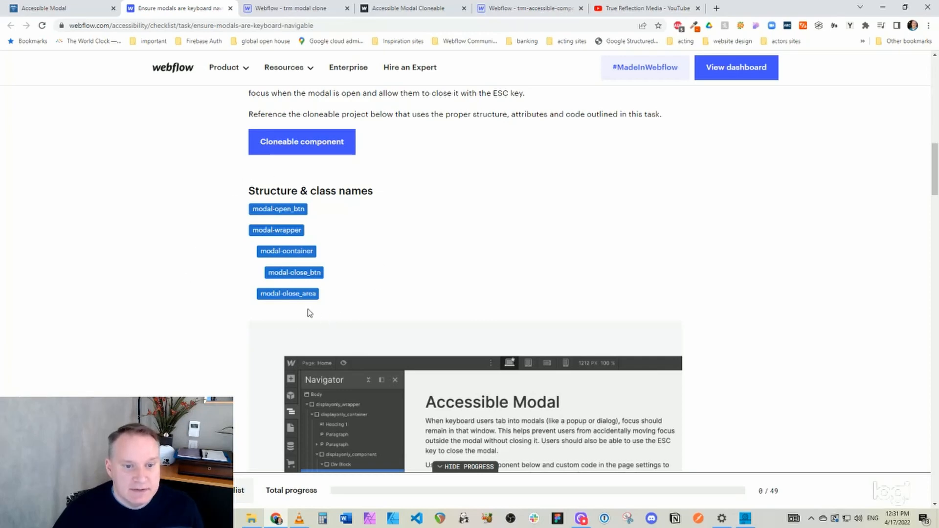
{"action": "scroll", "coordinate": [483, 239], "scroll_direction": "down", "scroll_amount": 10}
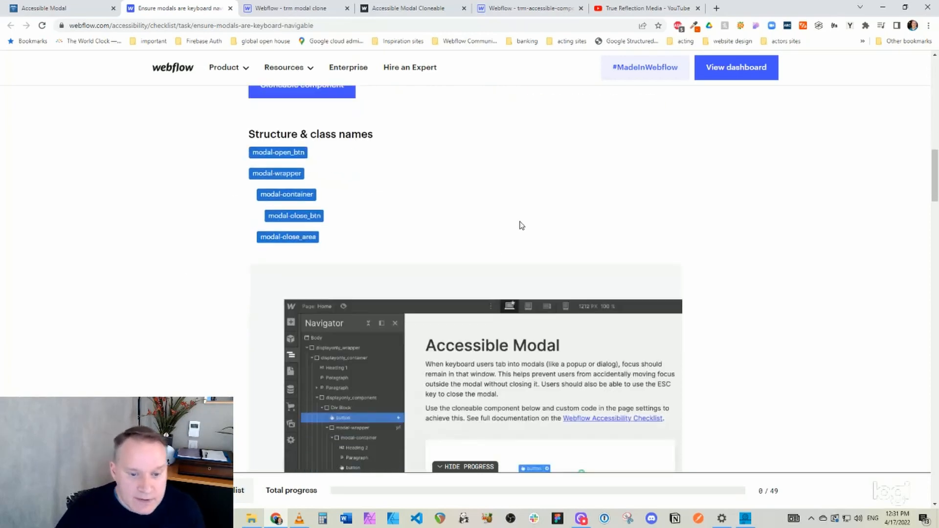
{"action": "scroll", "coordinate": [668, 279], "scroll_direction": "down", "scroll_amount": 2}
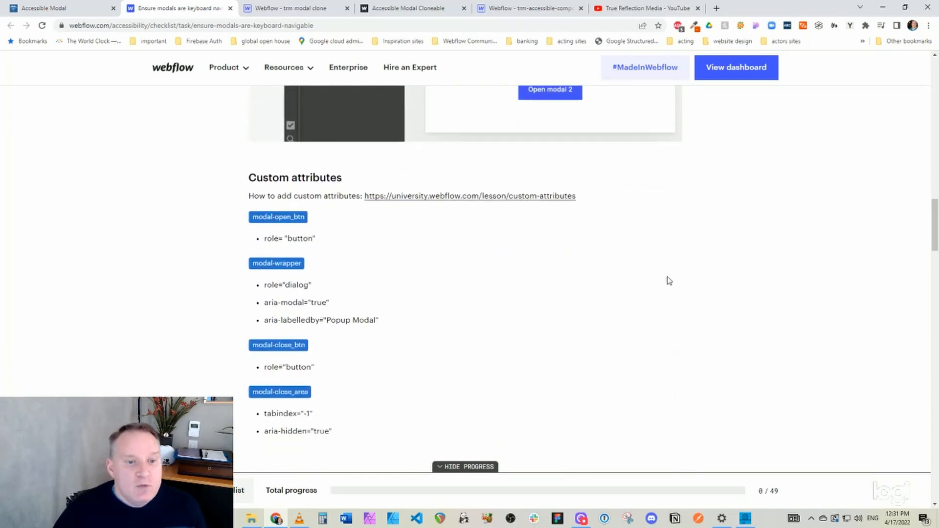
{"action": "scroll", "coordinate": [658, 279], "scroll_direction": "down", "scroll_amount": 1}
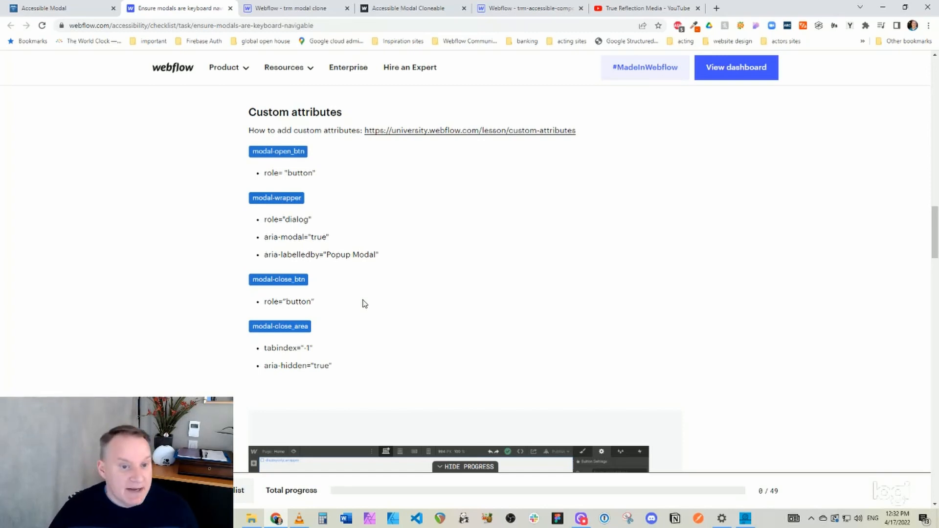
Back in the trm modal clone project, inspect the custom attributes of the Open modal 1 button and modal-wrapper
{"action": "left_click", "coordinate": [305, 8]}
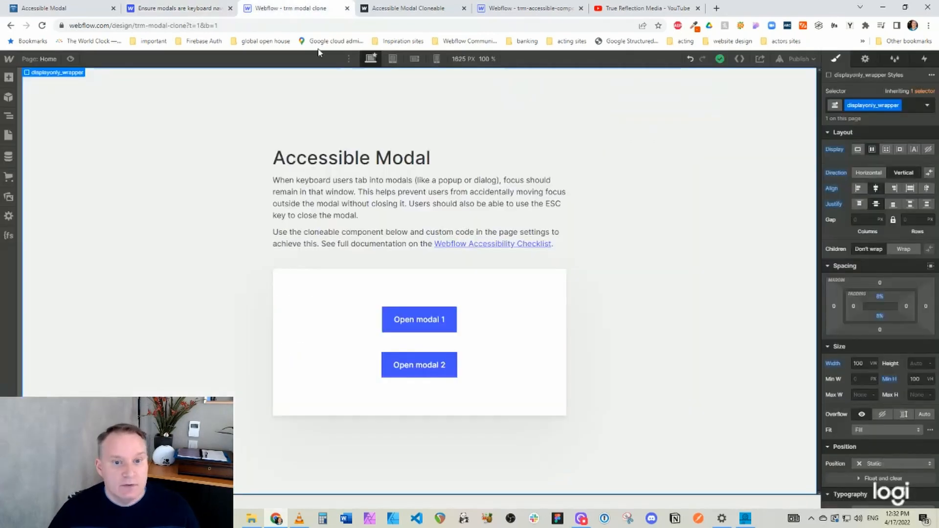
{"action": "left_click", "coordinate": [406, 329]}
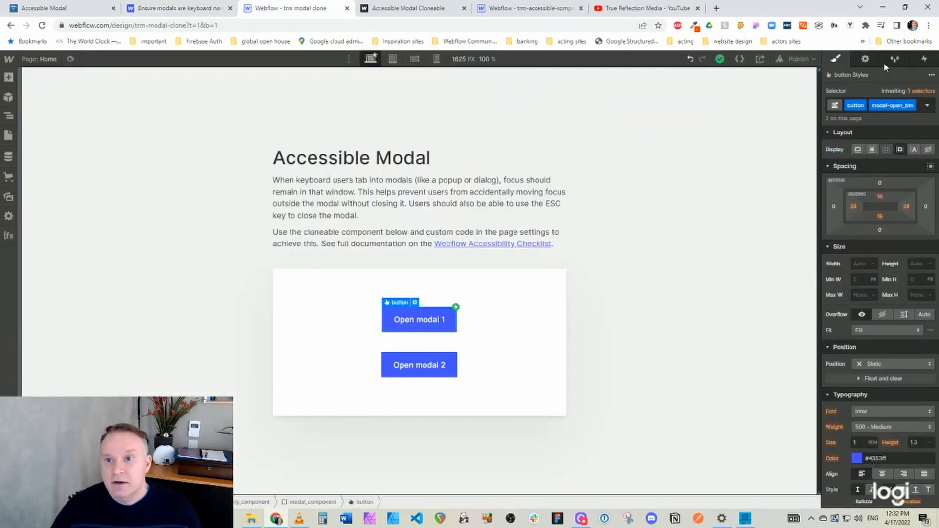
{"action": "left_click", "coordinate": [865, 59]}
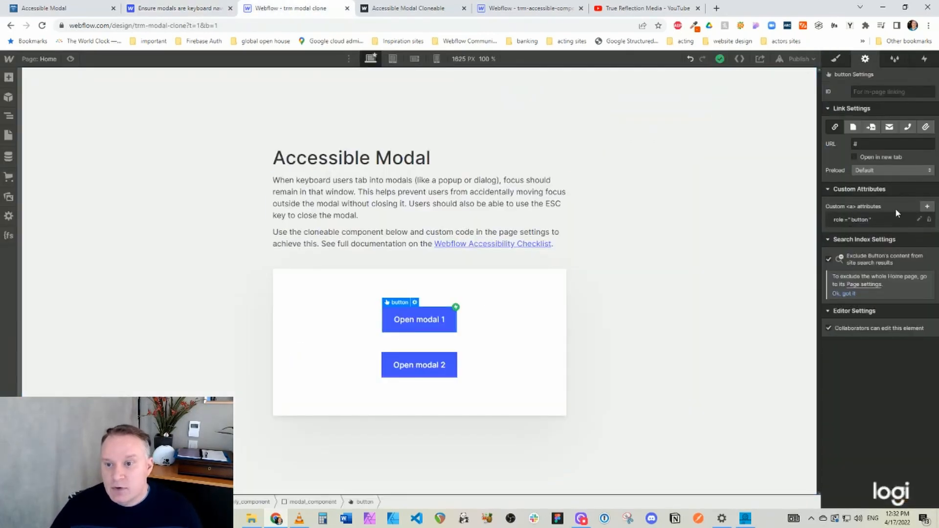
{"action": "left_click", "coordinate": [9, 116]}
{"action": "left_click", "coordinate": [88, 202]}
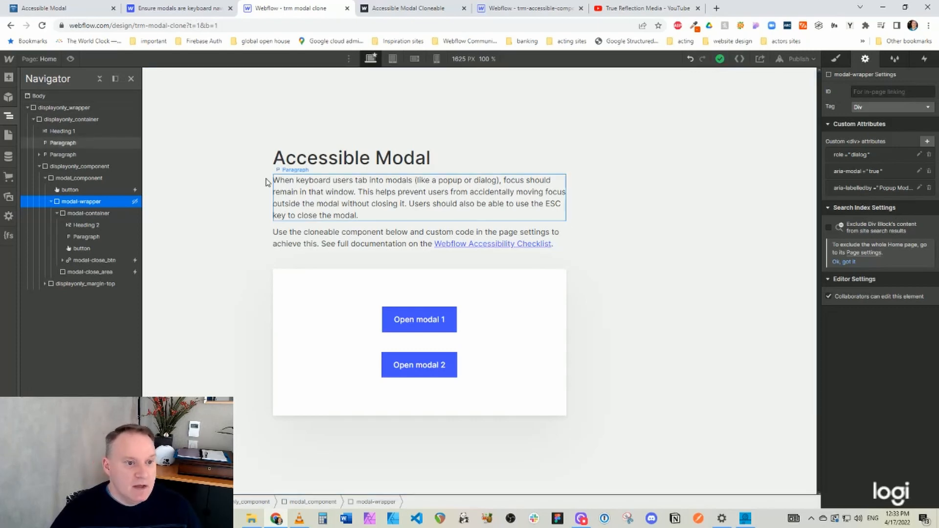
{"action": "left_click", "coordinate": [701, 276]}
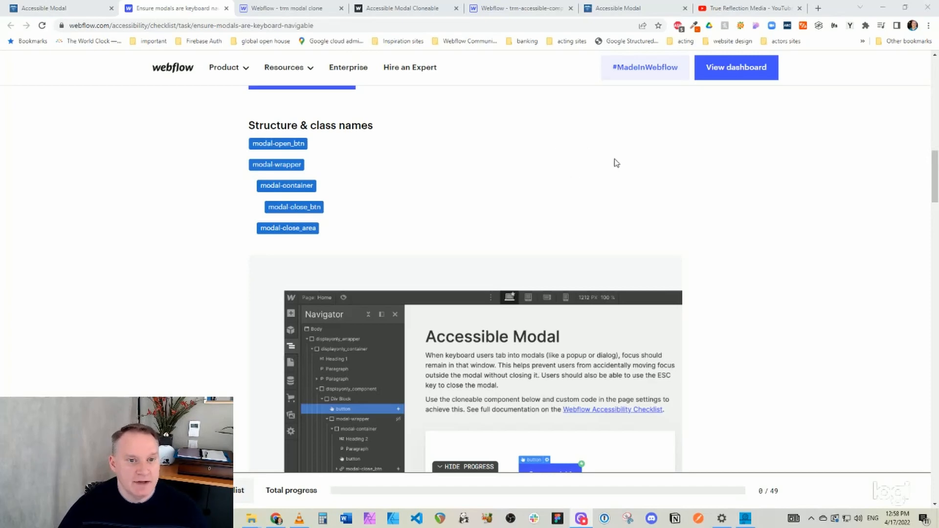
Review the Custom code section of Webflow's accessibility checklist page and copy its complete modal script
{"action": "scroll", "coordinate": [650, 160], "scroll_direction": "down", "scroll_amount": 1}
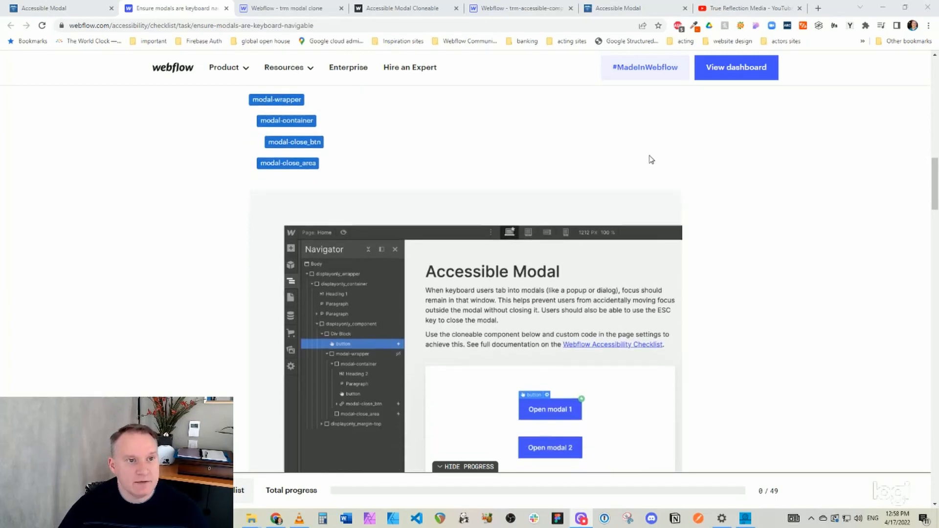
{"action": "scroll", "coordinate": [650, 159], "scroll_direction": "down", "scroll_amount": 5}
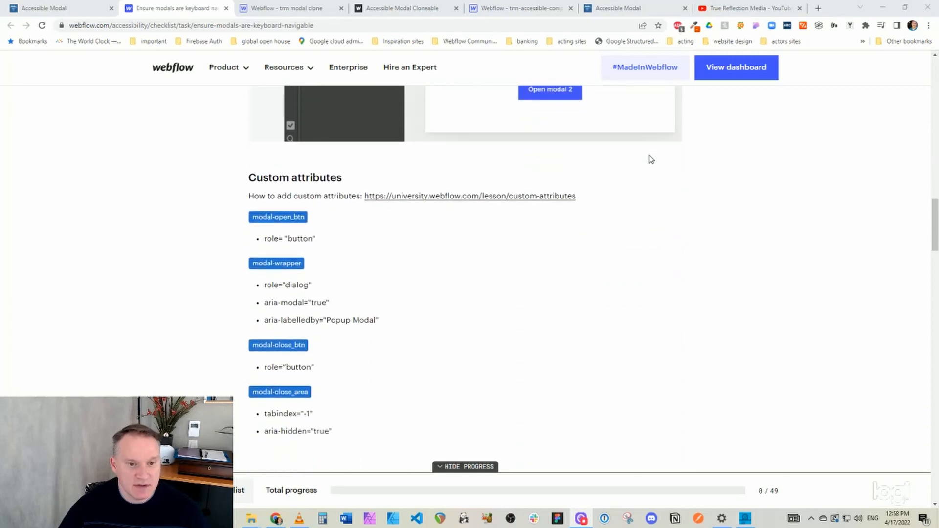
{"action": "scroll", "coordinate": [704, 244], "scroll_direction": "down", "scroll_amount": 10}
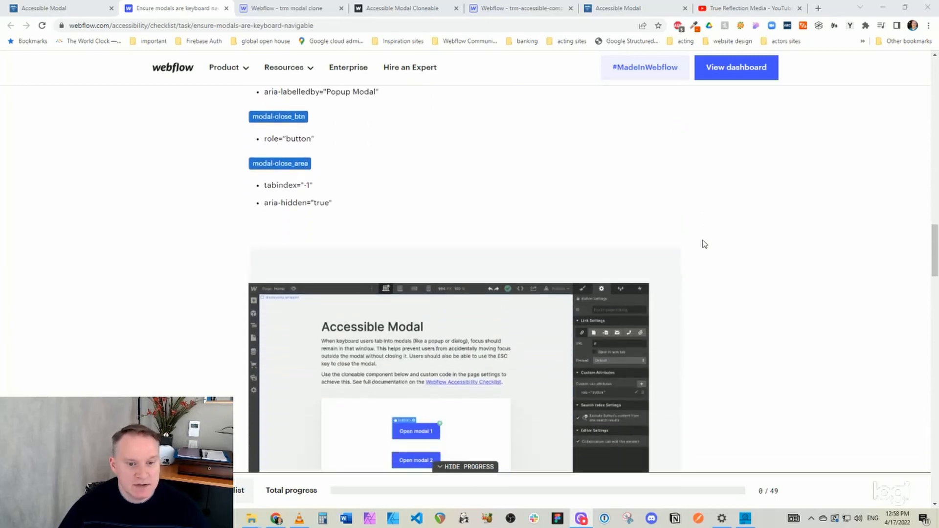
{"action": "scroll", "coordinate": [705, 244], "scroll_direction": "down", "scroll_amount": 4}
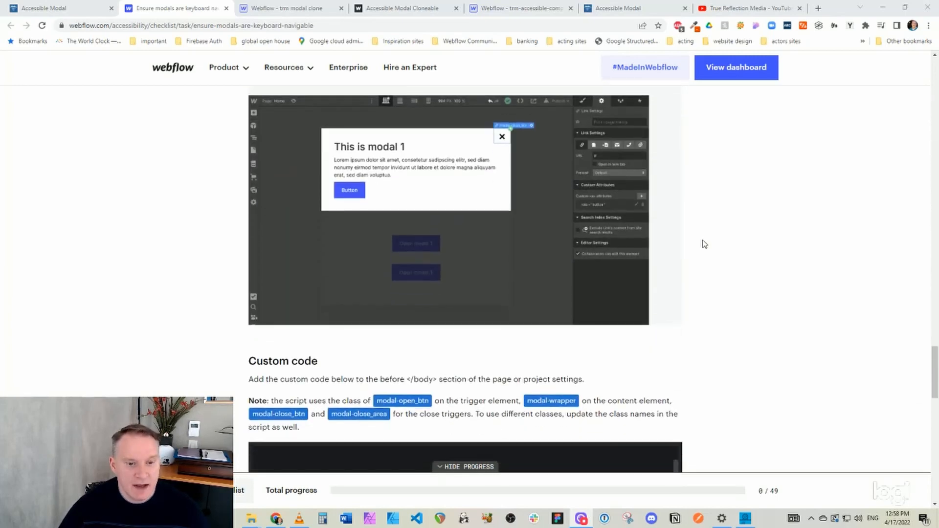
{"action": "scroll", "coordinate": [704, 244], "scroll_direction": "down", "scroll_amount": 1}
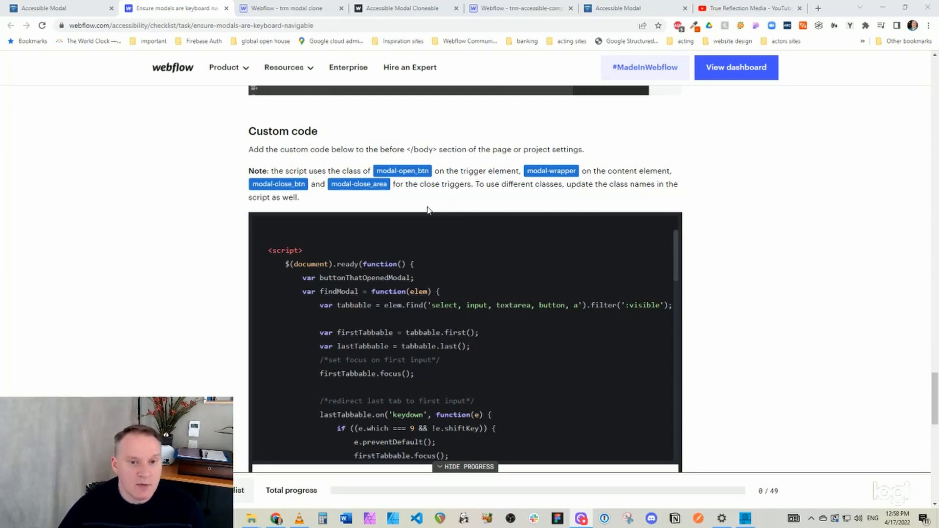
{"action": "scroll", "coordinate": [547, 253], "scroll_direction": "down", "scroll_amount": 10}
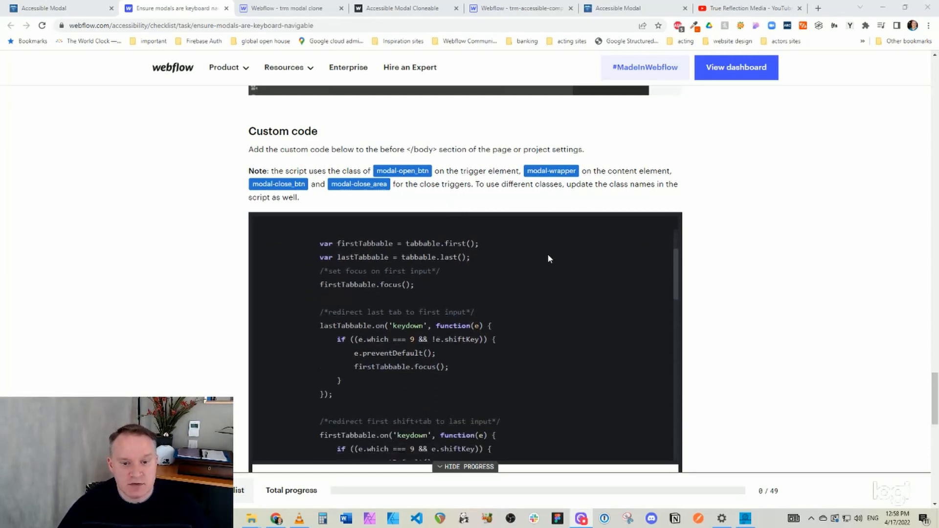
{"action": "scroll", "coordinate": [547, 253], "scroll_direction": "down", "scroll_amount": 4}
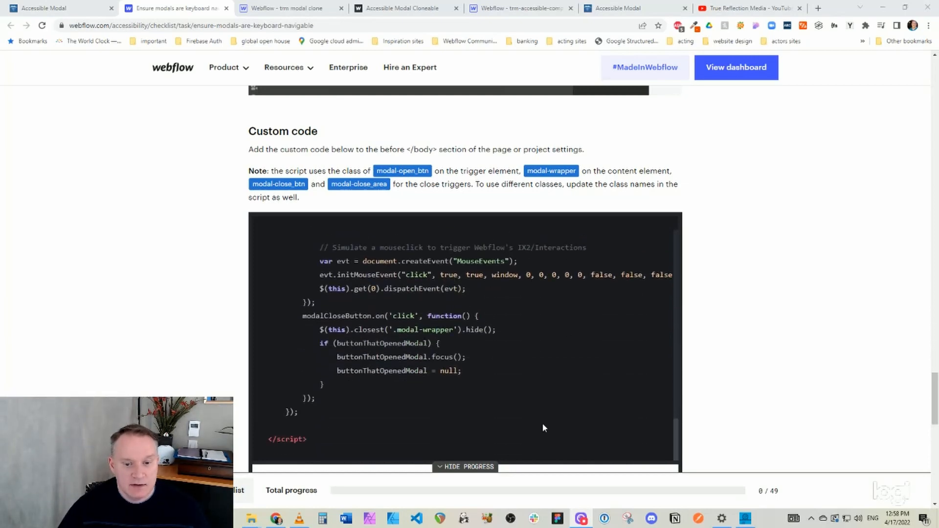
{"action": "scroll", "coordinate": [542, 422], "scroll_direction": "down", "scroll_amount": 1}
{"action": "left_click", "coordinate": [494, 413]}
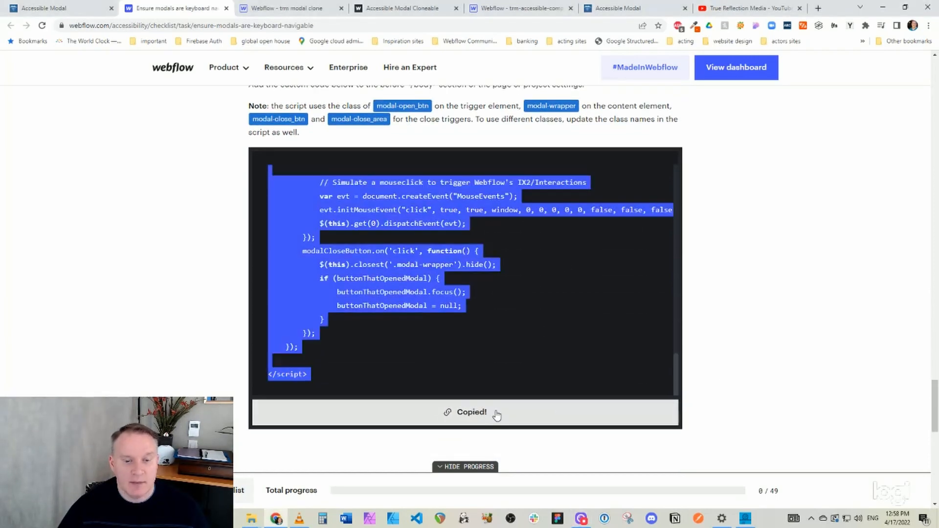
In the trm modal clone project, review the Home page's custom code before the </body> tag and save the page settings
{"action": "left_click", "coordinate": [297, 15]}
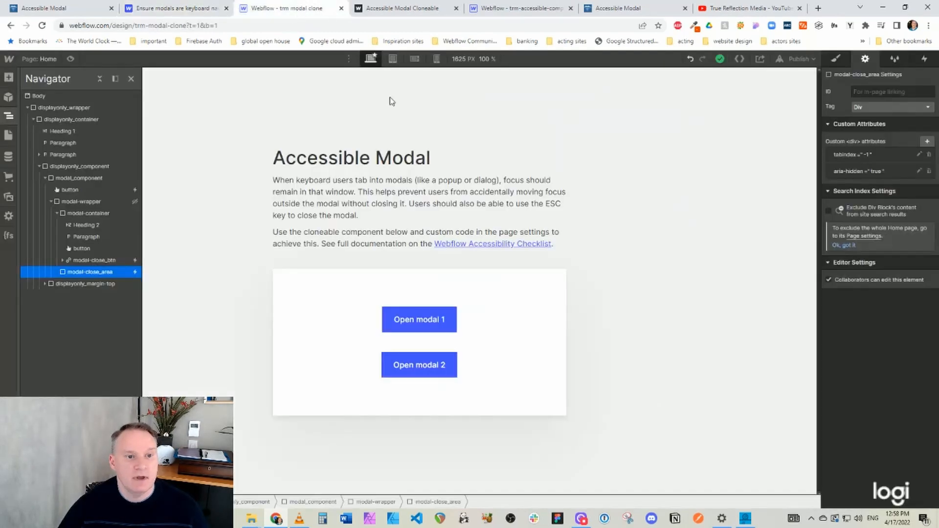
{"action": "left_click", "coordinate": [42, 59]}
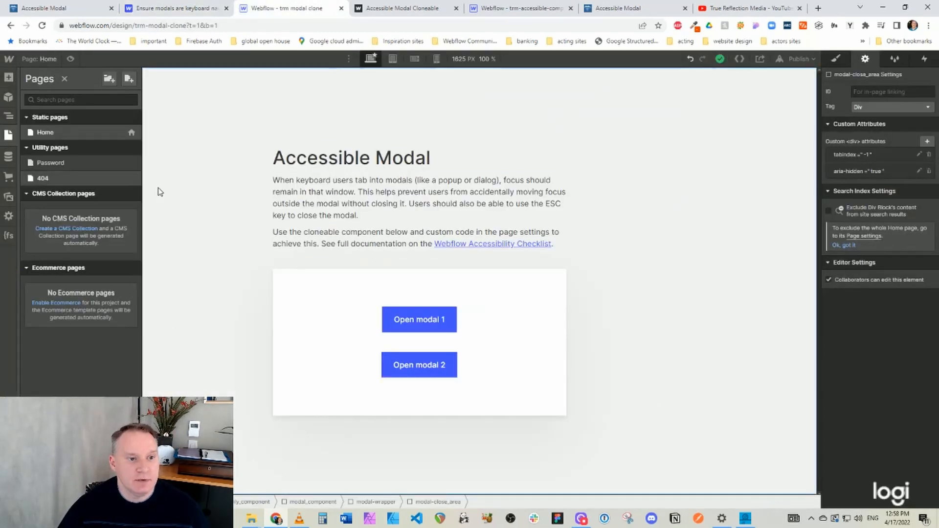
{"action": "mouse_move", "coordinate": [132, 136]}
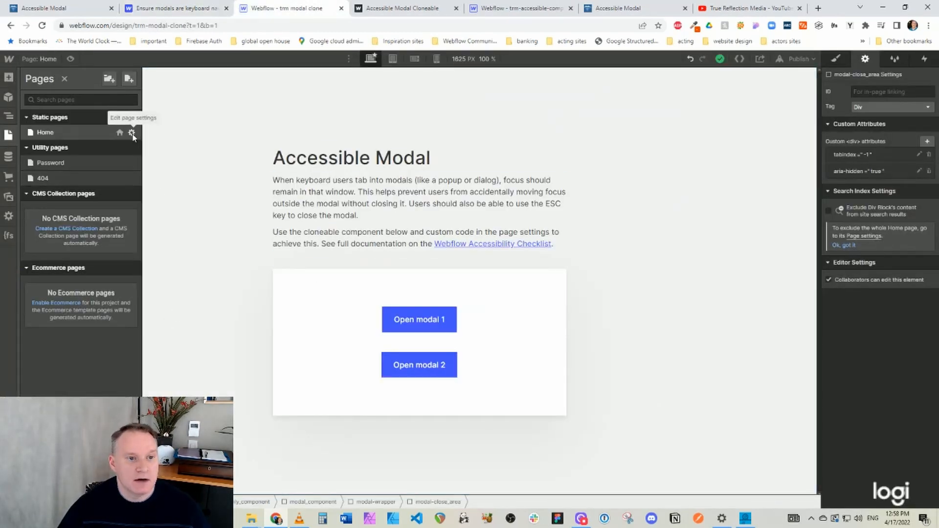
{"action": "left_click", "coordinate": [132, 136]}
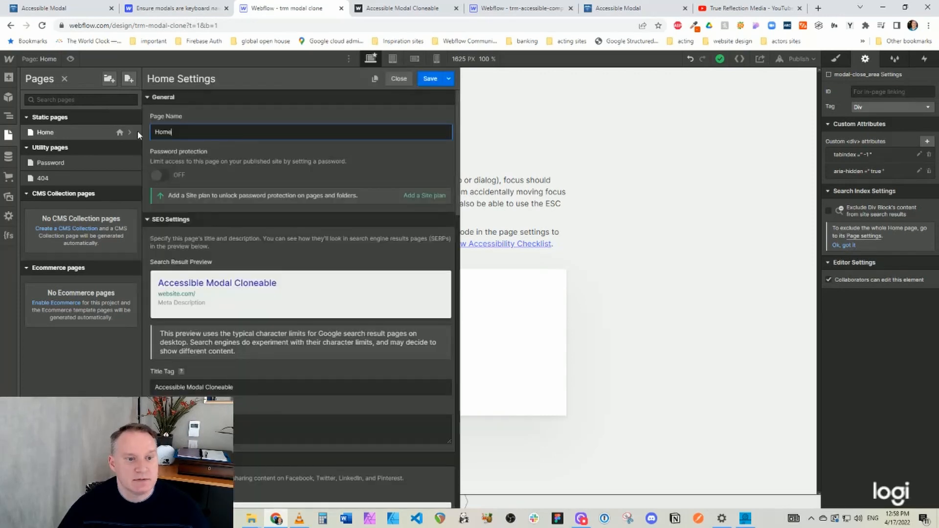
{"action": "scroll", "coordinate": [220, 175], "scroll_direction": "down", "scroll_amount": 5}
{"action": "scroll", "coordinate": [220, 174], "scroll_direction": "down", "scroll_amount": 10}
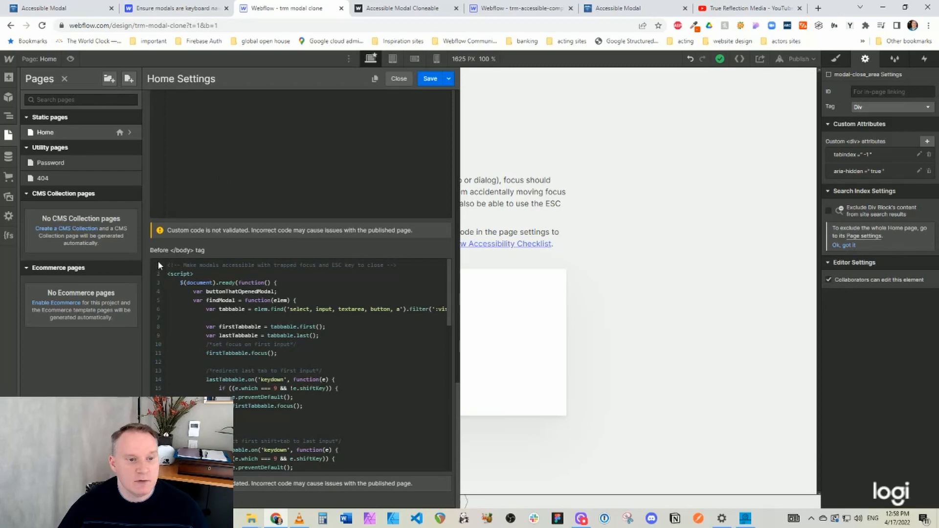
{"action": "scroll", "coordinate": [343, 313], "scroll_direction": "down", "scroll_amount": 10}
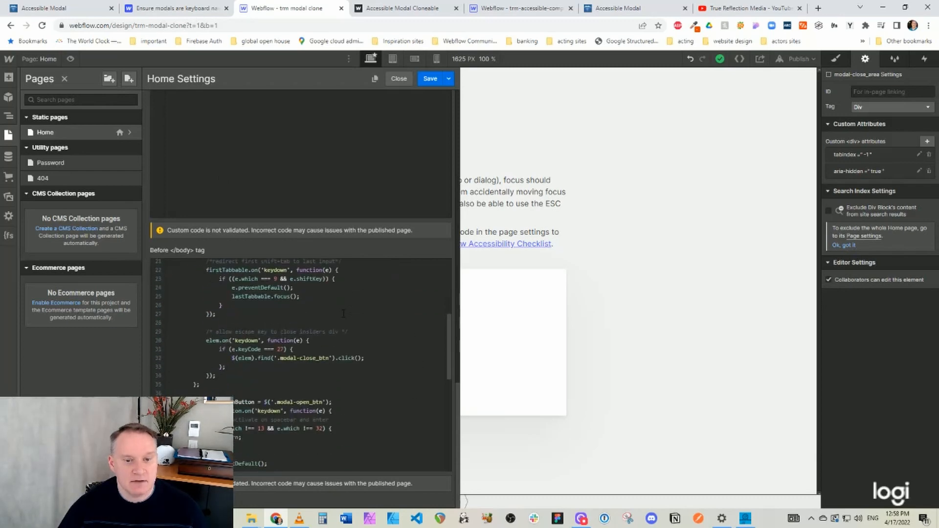
{"action": "scroll", "coordinate": [343, 313], "scroll_direction": "up", "scroll_amount": 10}
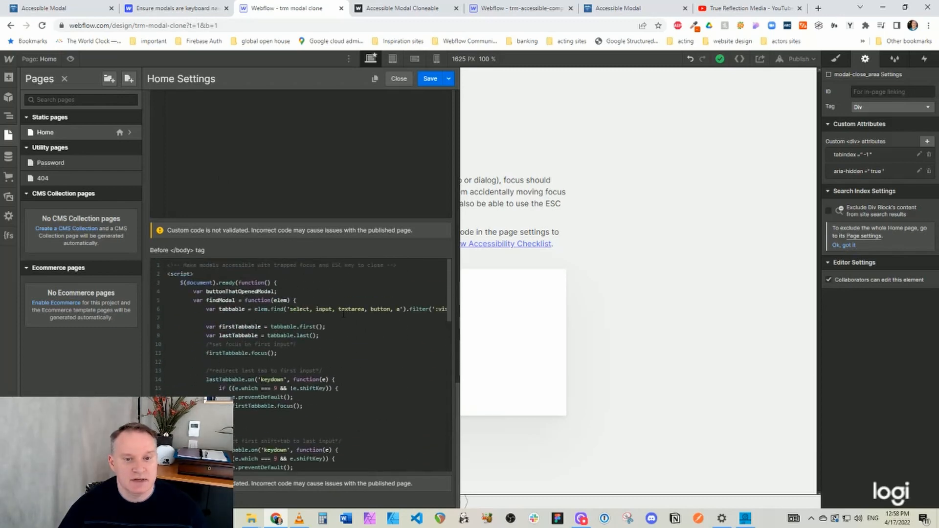
{"action": "left_click", "coordinate": [430, 80]}
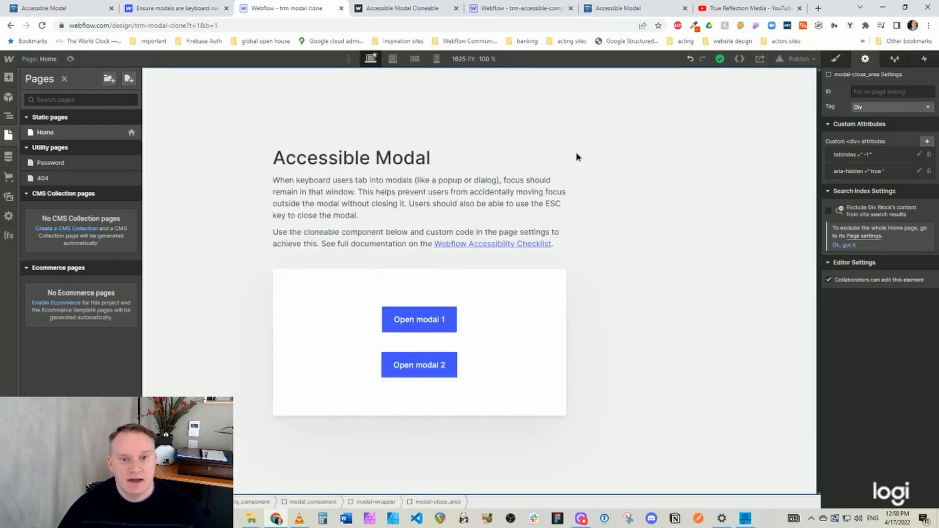
From the live Accessible Modal page, view the linked cloneable's showcase page and return to the live page
{"action": "left_click", "coordinate": [576, 152]}
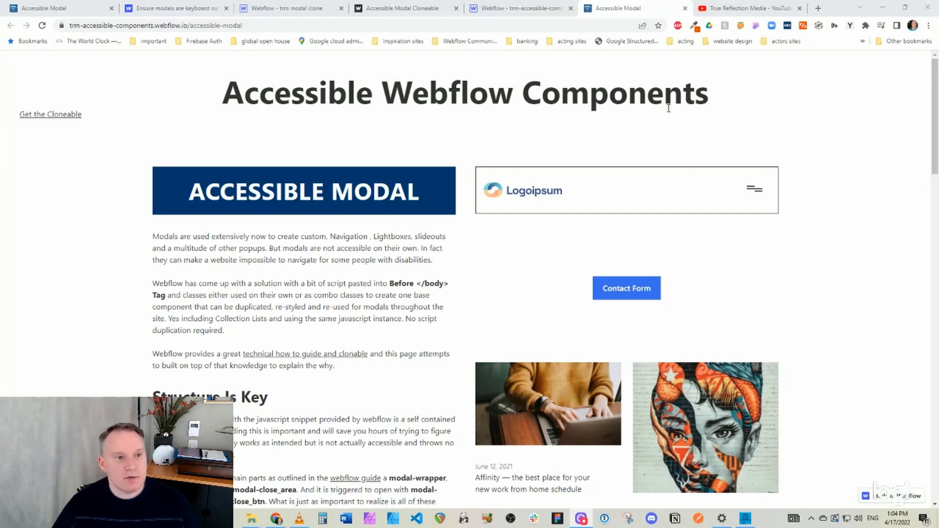
{"action": "left_click", "coordinate": [60, 115]}
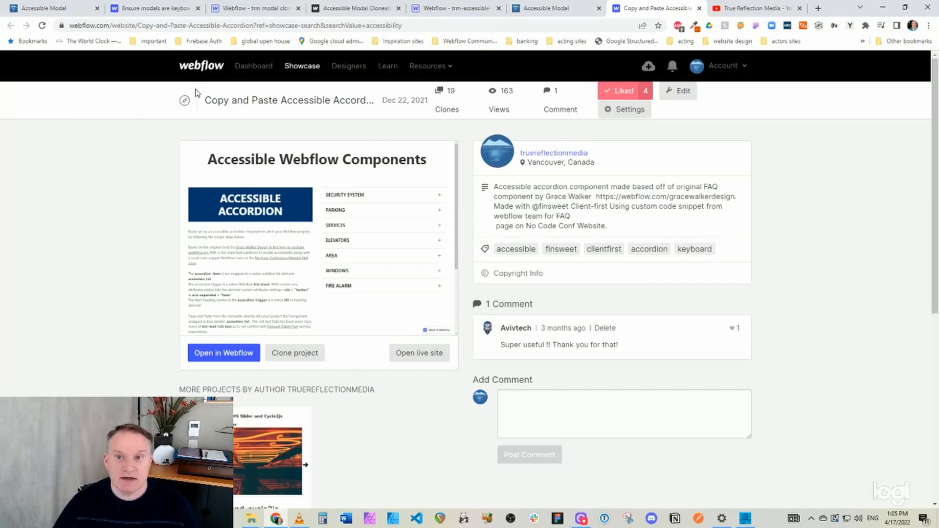
{"action": "left_click", "coordinate": [556, 9]}
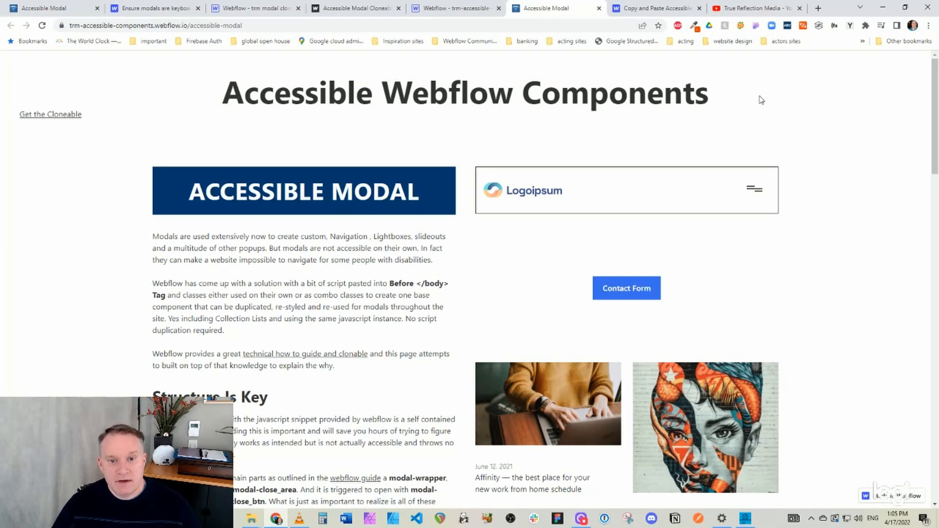
Open the Logoipsum navigation modal, test keyboard focus through its links and close button, and close it from the keyboard
{"action": "left_click", "coordinate": [755, 192]}
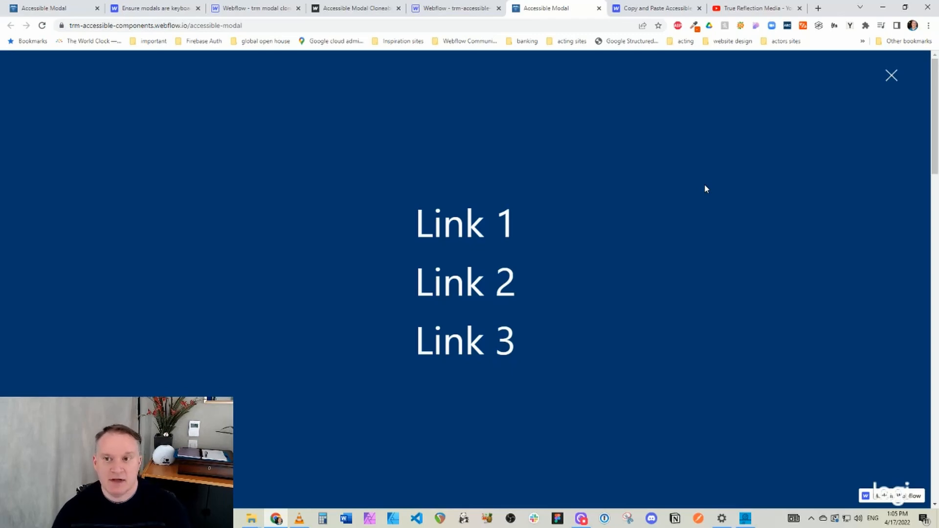
{"action": "key", "text": "Tab"}
{"action": "key", "text": "Tab"}
{"action": "key", "text": "Tab"}
{"action": "key", "text": "Tab"}
{"action": "key", "text": "Tab"}
{"action": "key", "text": "Tab"}
{"action": "key", "text": "Tab"}
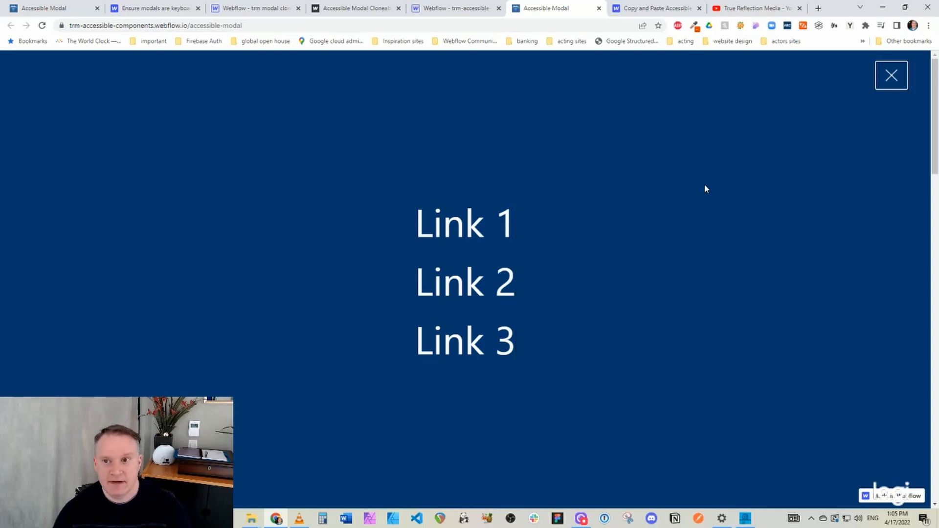
{"action": "key", "text": "Escape"}
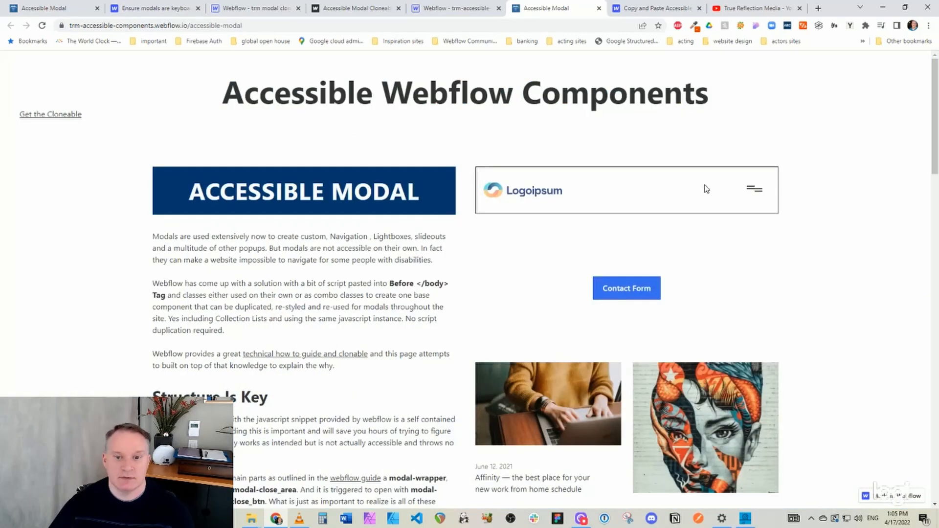
Open the Contact Form modal from the keyboard, cycle focus through its fields, Terms link and close button, and close it
{"action": "key", "text": "Tab"}
{"action": "key", "text": "Return"}
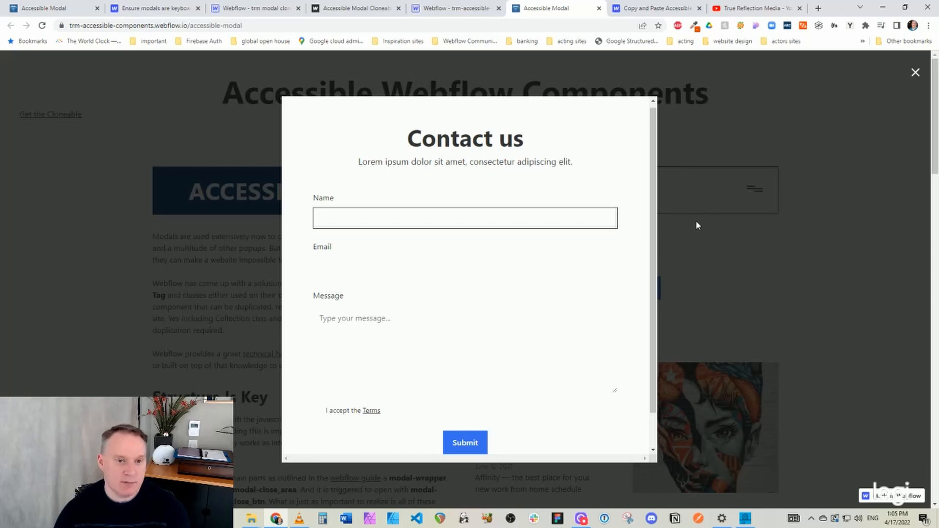
{"action": "key", "text": "Tab"}
{"action": "key", "text": "Tab"}
{"action": "key", "text": "Tab"}
{"action": "key", "text": "Tab"}
{"action": "key", "text": "Tab"}
{"action": "key", "text": "Tab"}
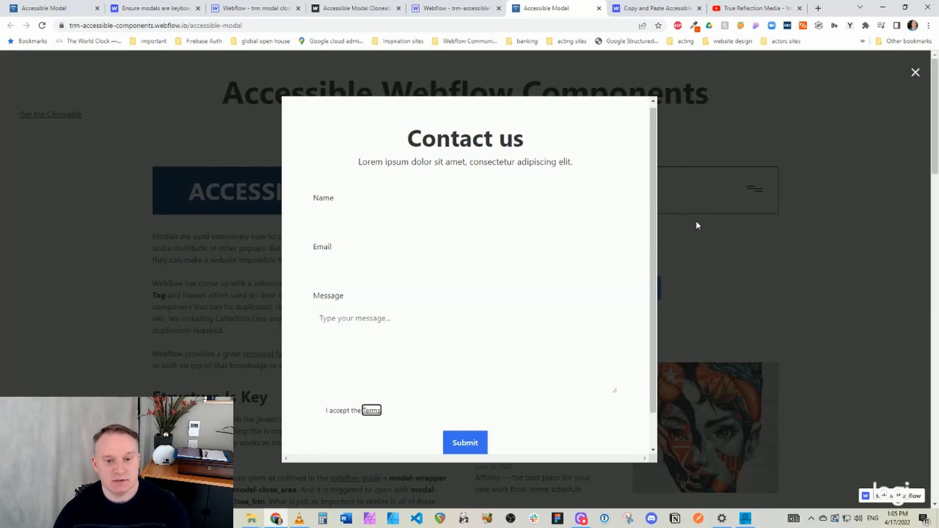
{"action": "key", "text": "Tab"}
{"action": "key", "text": "Tab"}
{"action": "key", "text": "Tab"}
{"action": "key", "text": "Tab"}
{"action": "key", "text": "Tab"}
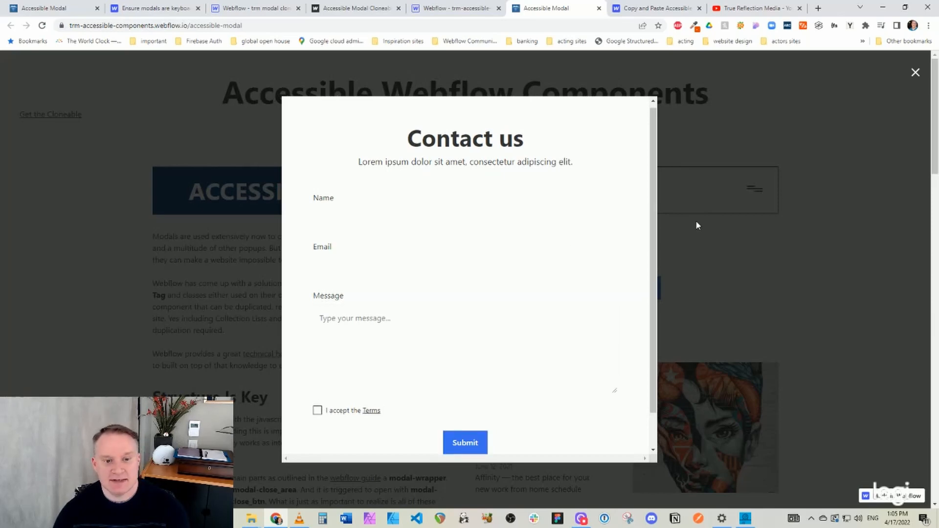
{"action": "key", "text": "Tab"}
{"action": "key", "text": "Tab"}
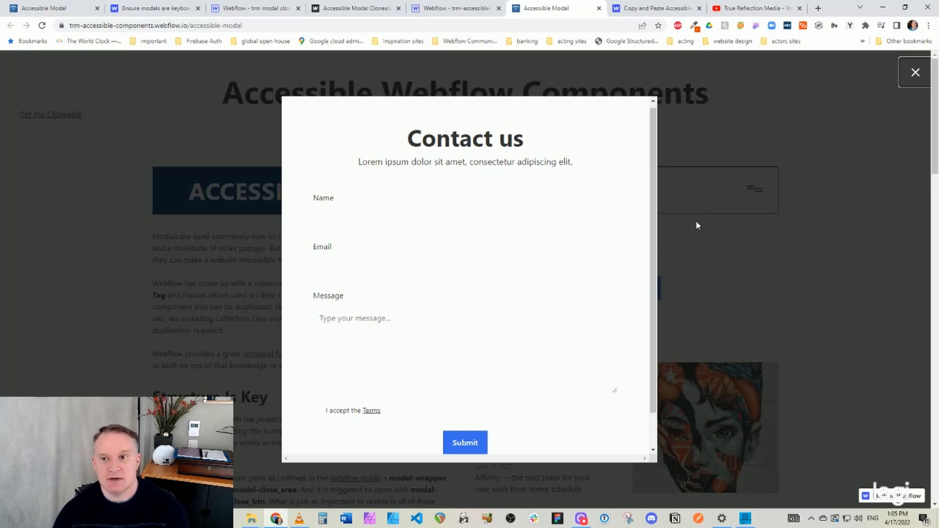
{"action": "key", "text": "Return"}
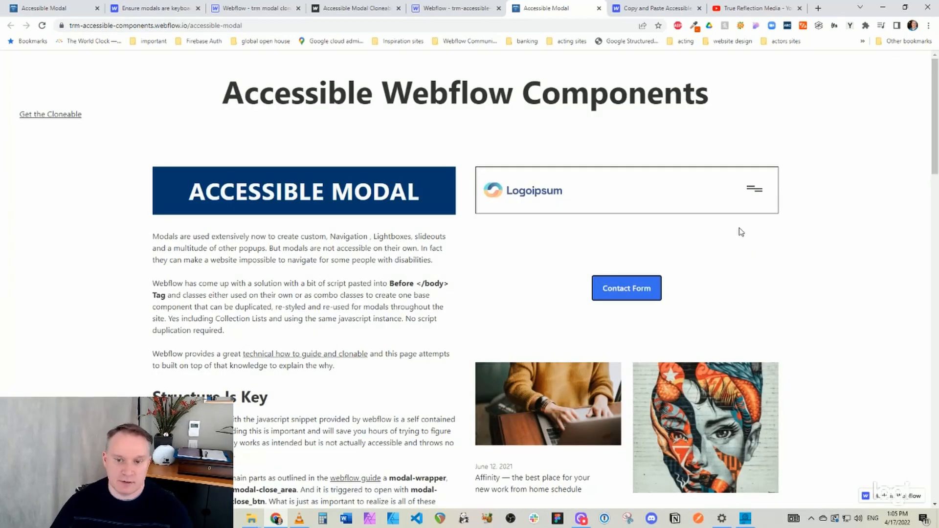
{"action": "left_click", "coordinate": [720, 240]}
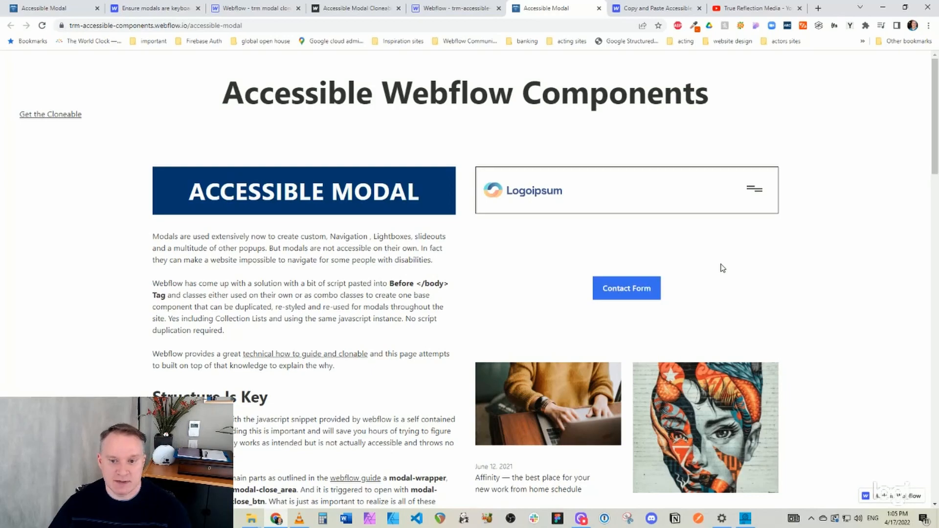
View the slideout modal of the street-art portrait card and close it with its close button
{"action": "scroll", "coordinate": [723, 267], "scroll_direction": "down", "scroll_amount": 3}
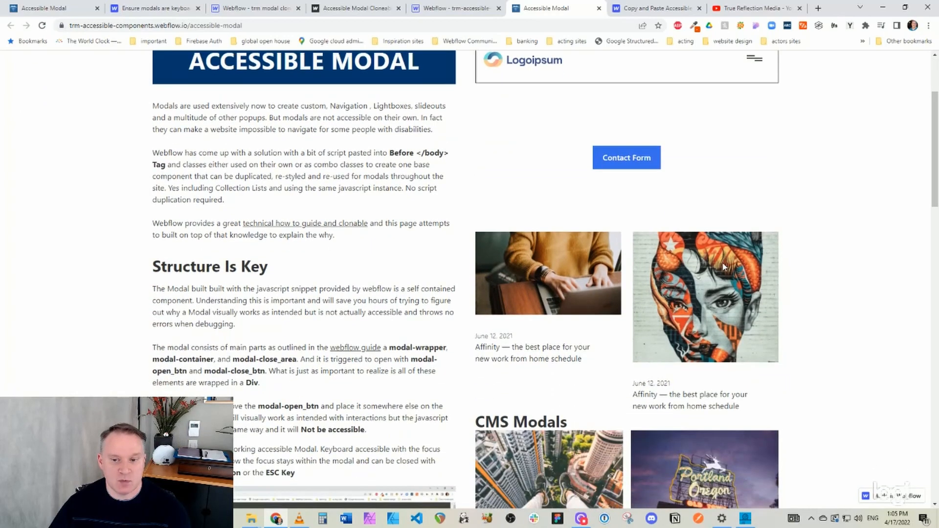
{"action": "left_click", "coordinate": [688, 308]}
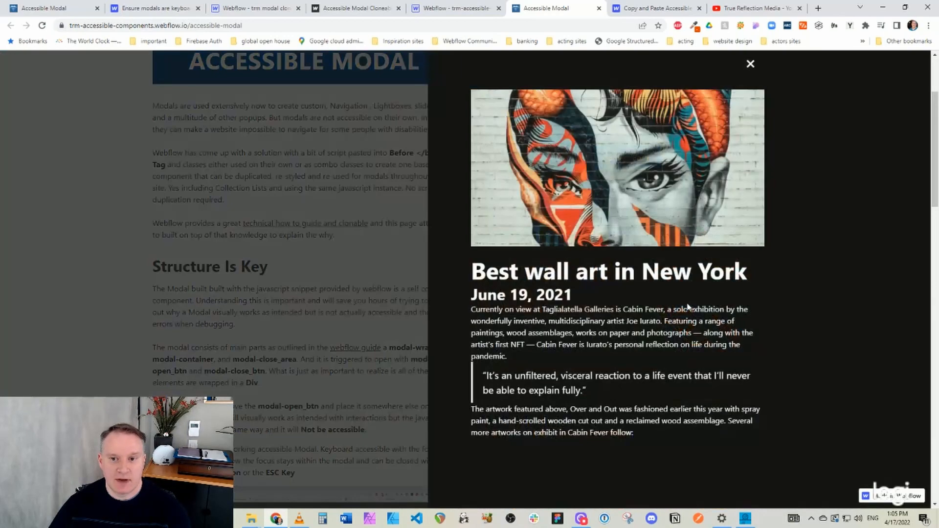
{"action": "left_click", "coordinate": [747, 69]}
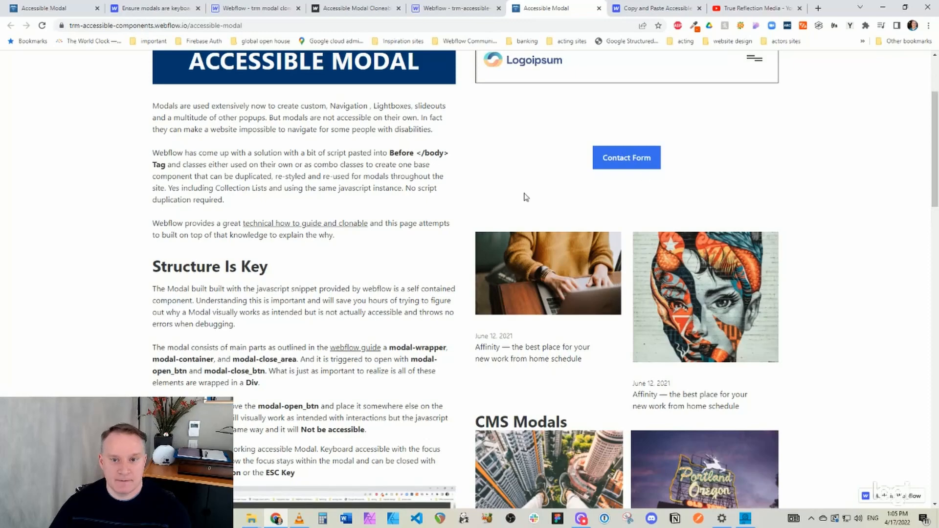
Test the two article cards above CMS Modals by opening and dismissing each one's slideout using only the keyboard
{"action": "key", "text": "Tab"}
{"action": "key", "text": "Tab"}
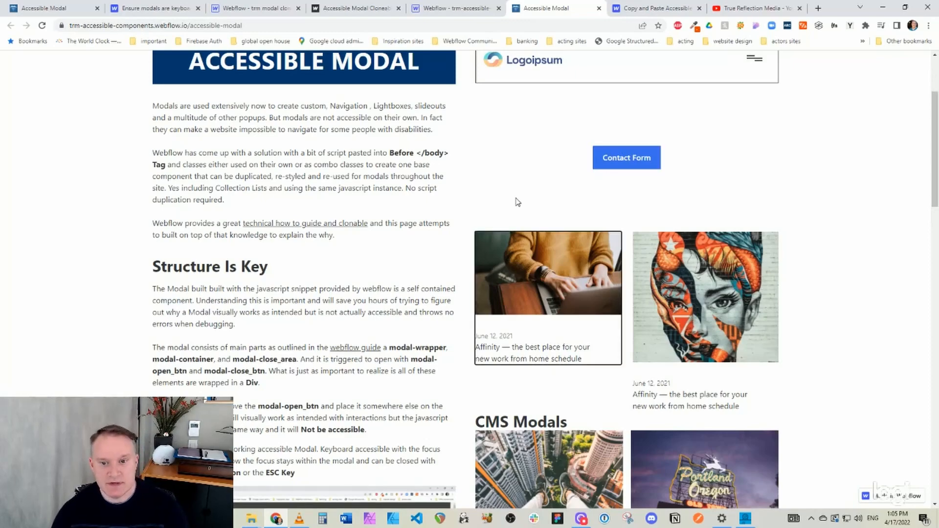
{"action": "key", "text": "Return"}
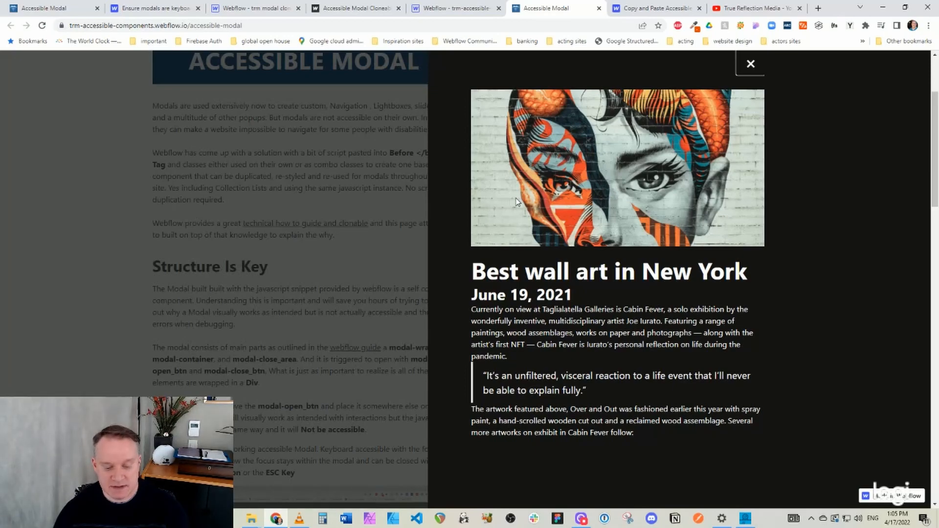
{"action": "key", "text": "Escape"}
{"action": "key", "text": "Tab"}
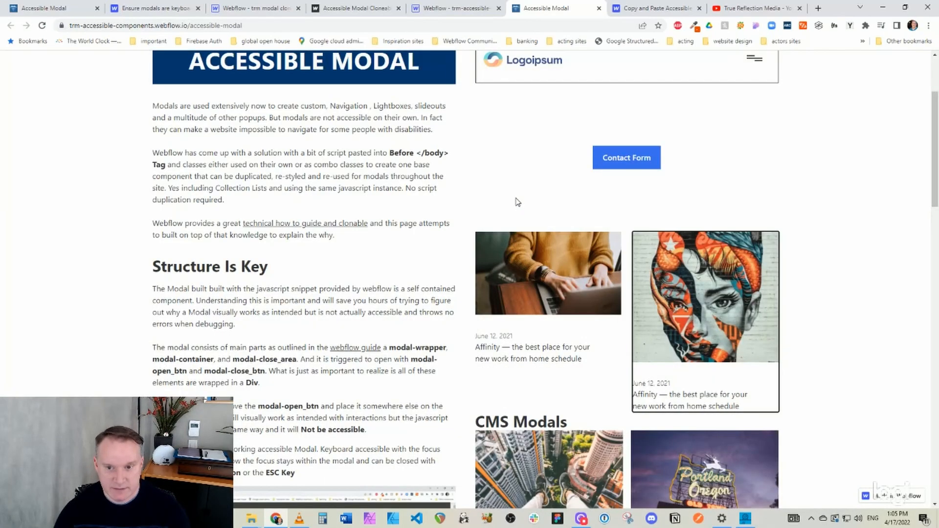
{"action": "key", "text": "Return"}
{"action": "key", "text": "Escape"}
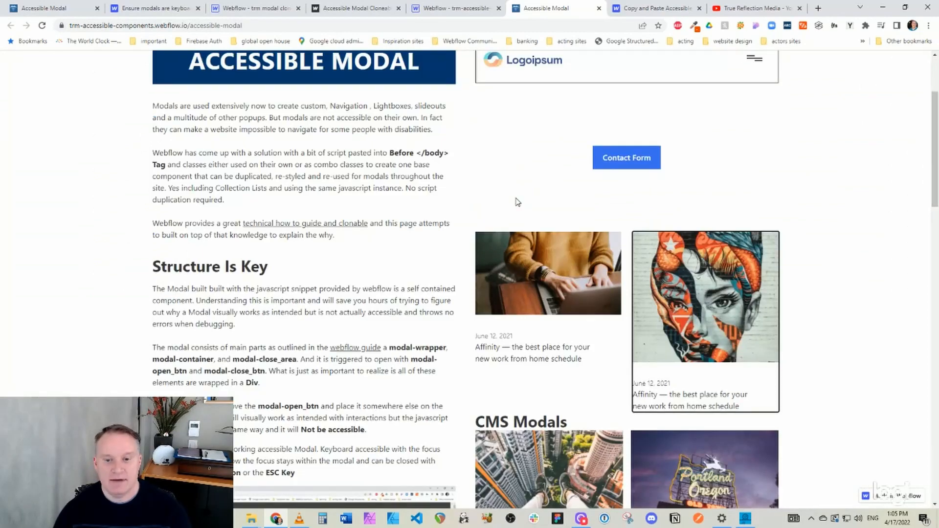
Open the "14 Common Misconceptions About Web Design" CMS modal, read through its content, dismiss it and move focus to the neighbouring card
{"action": "key", "text": "Tab"}
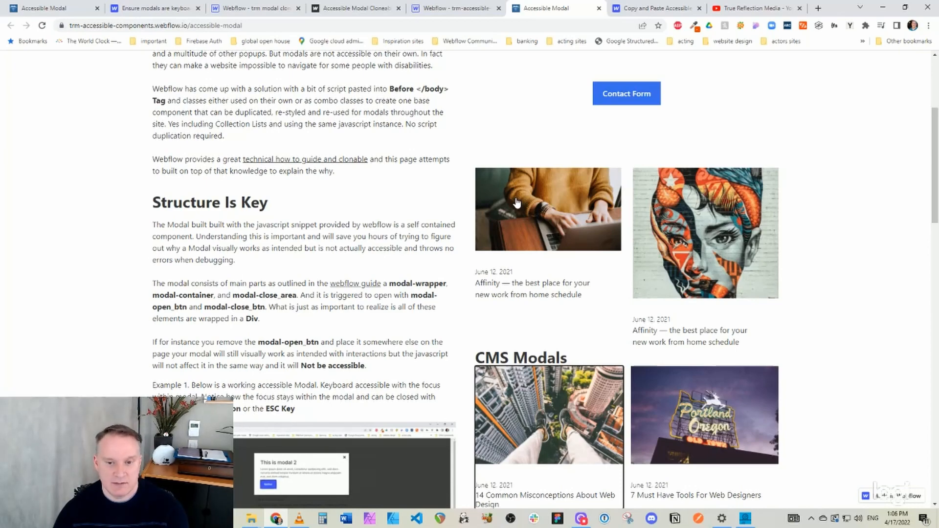
{"action": "left_click", "coordinate": [517, 203]}
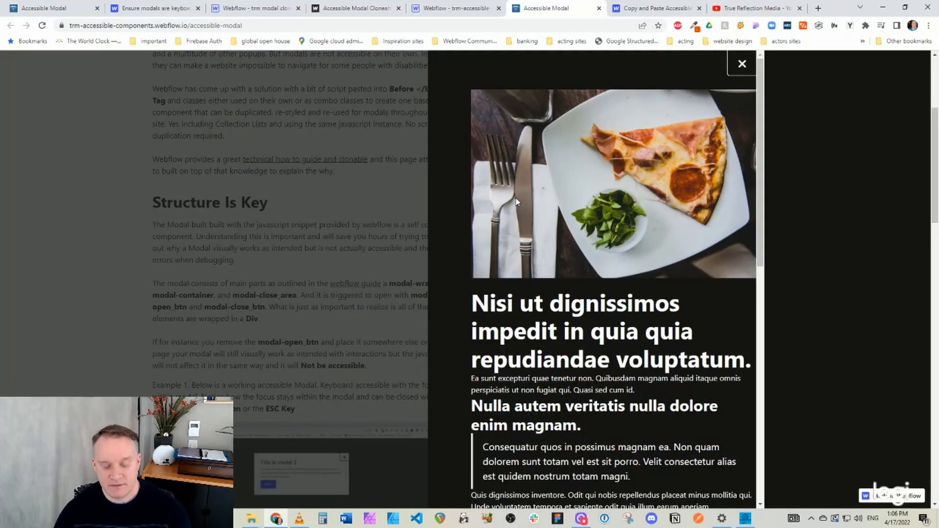
{"action": "scroll", "coordinate": [517, 202], "scroll_direction": "down", "scroll_amount": 8}
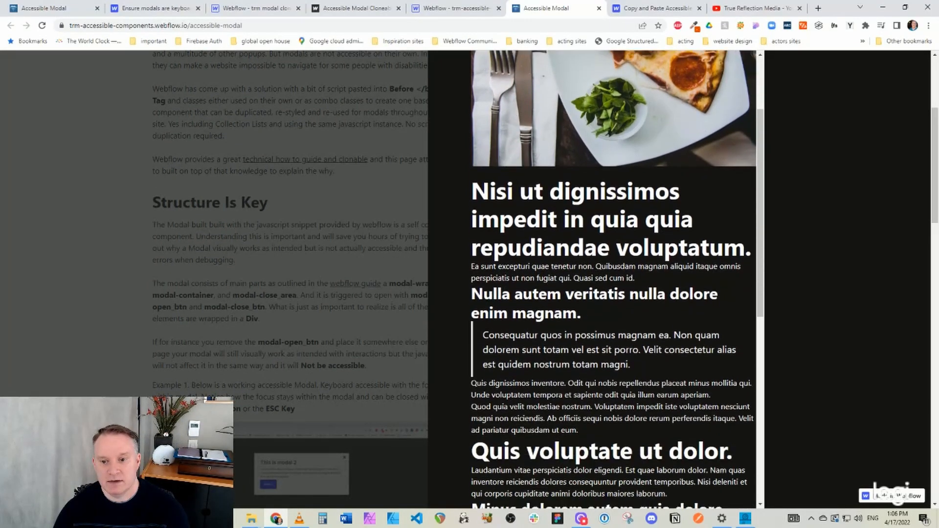
{"action": "scroll", "coordinate": [516, 196], "scroll_direction": "down", "scroll_amount": 2}
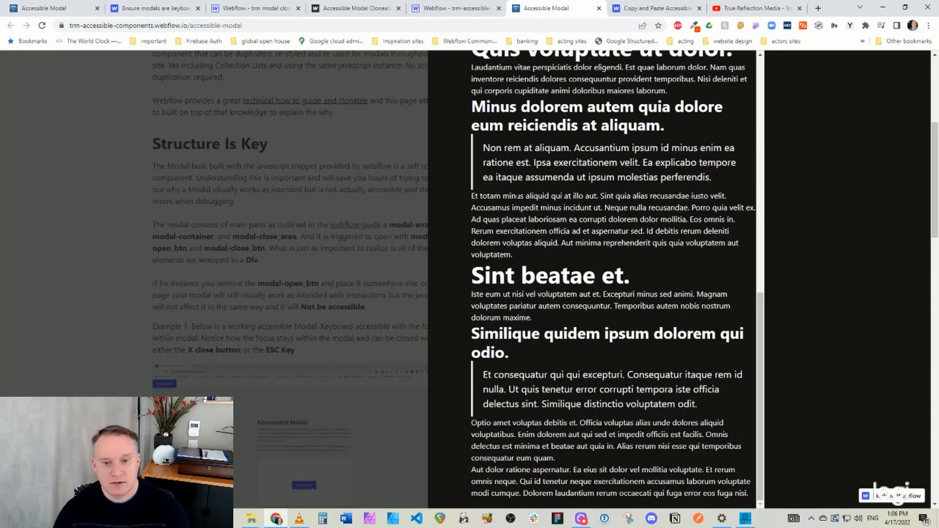
{"action": "key", "text": "Escape"}
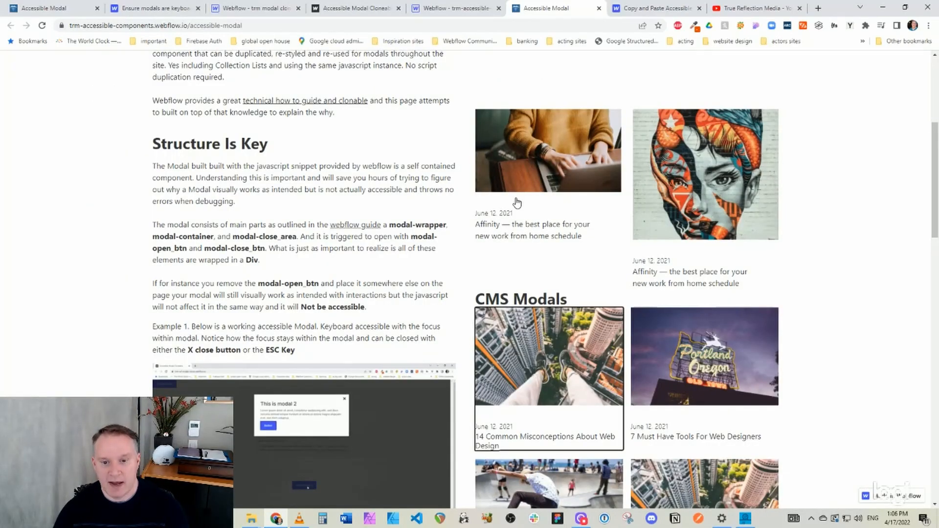
{"action": "key", "text": "Tab"}
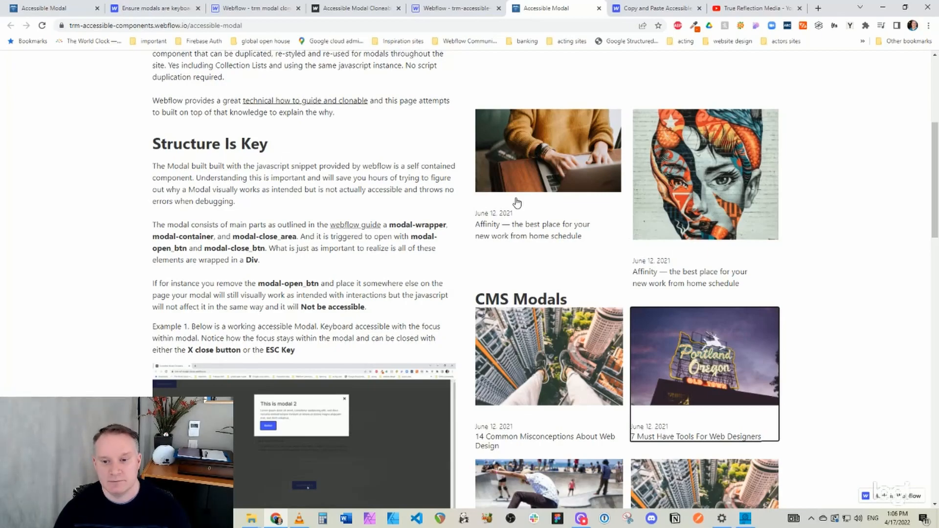